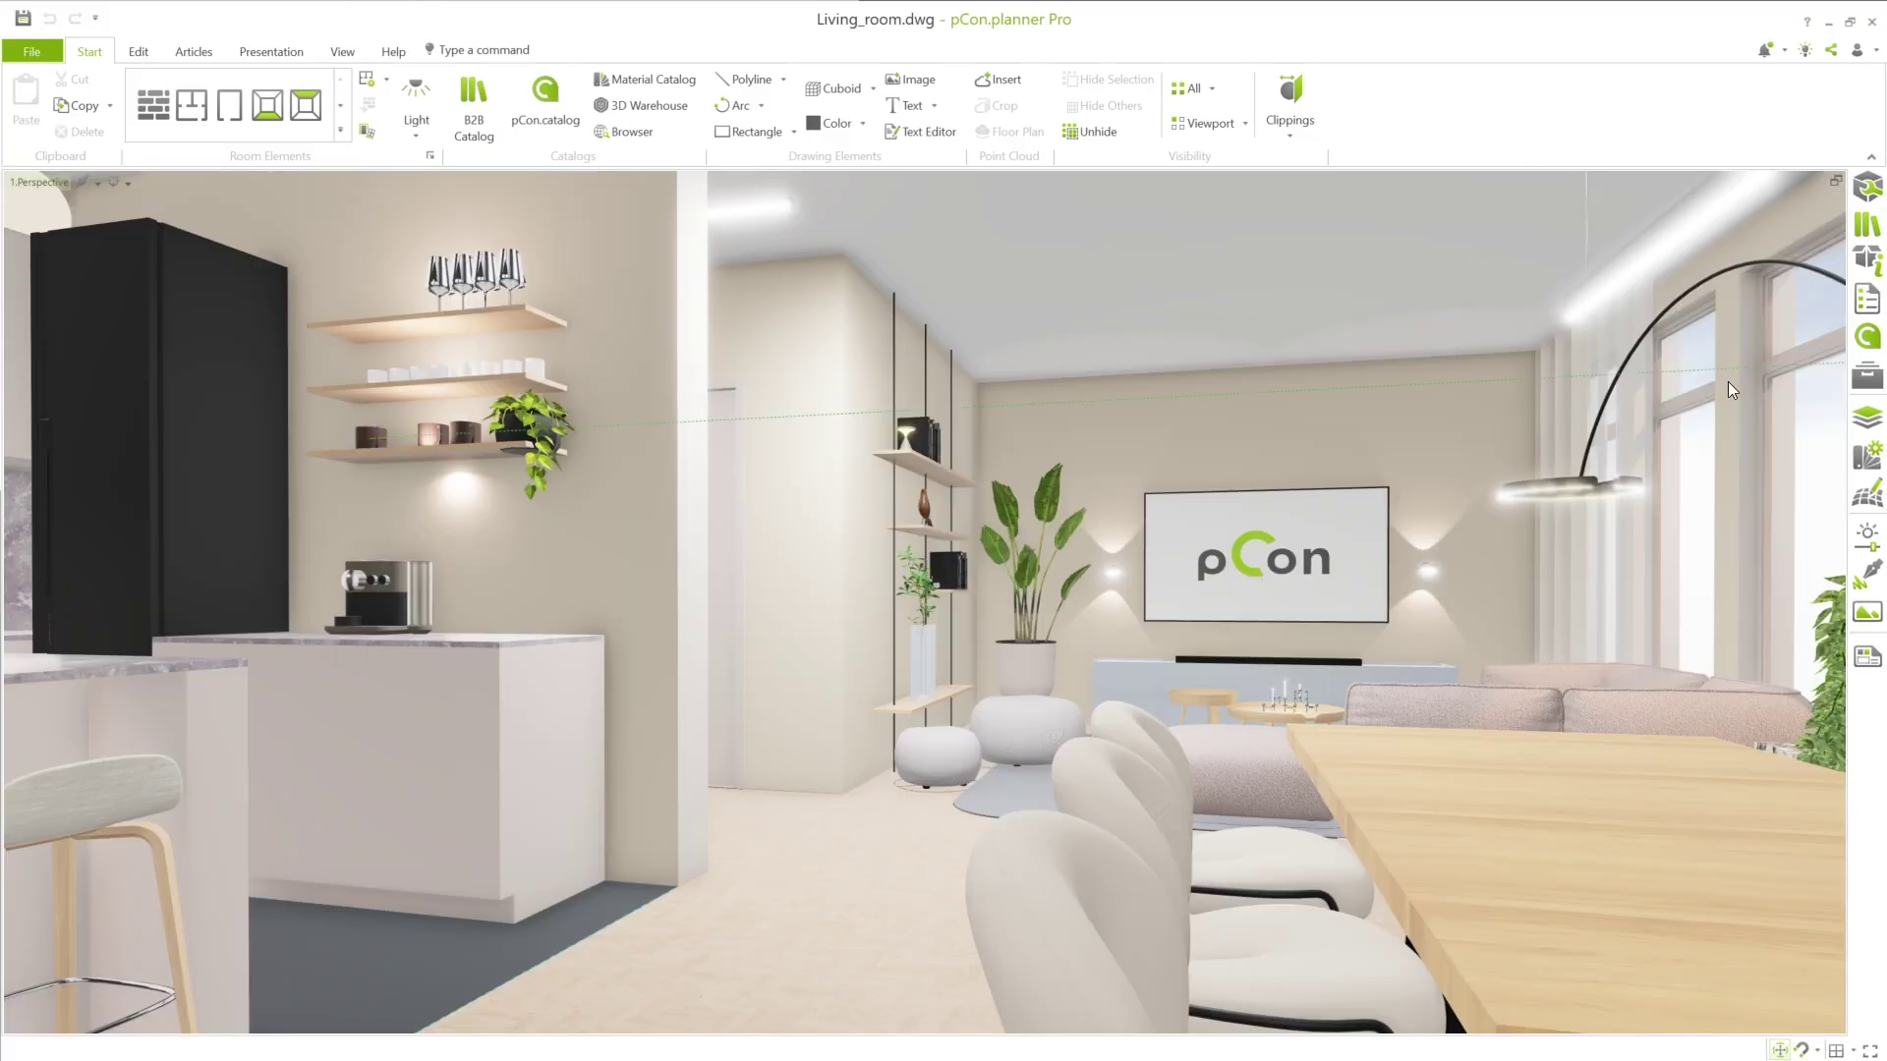
Step: Show the project's materials and expand the Nobifloor Diverse Denver English herringbone floor's description
left_click(1867, 456)
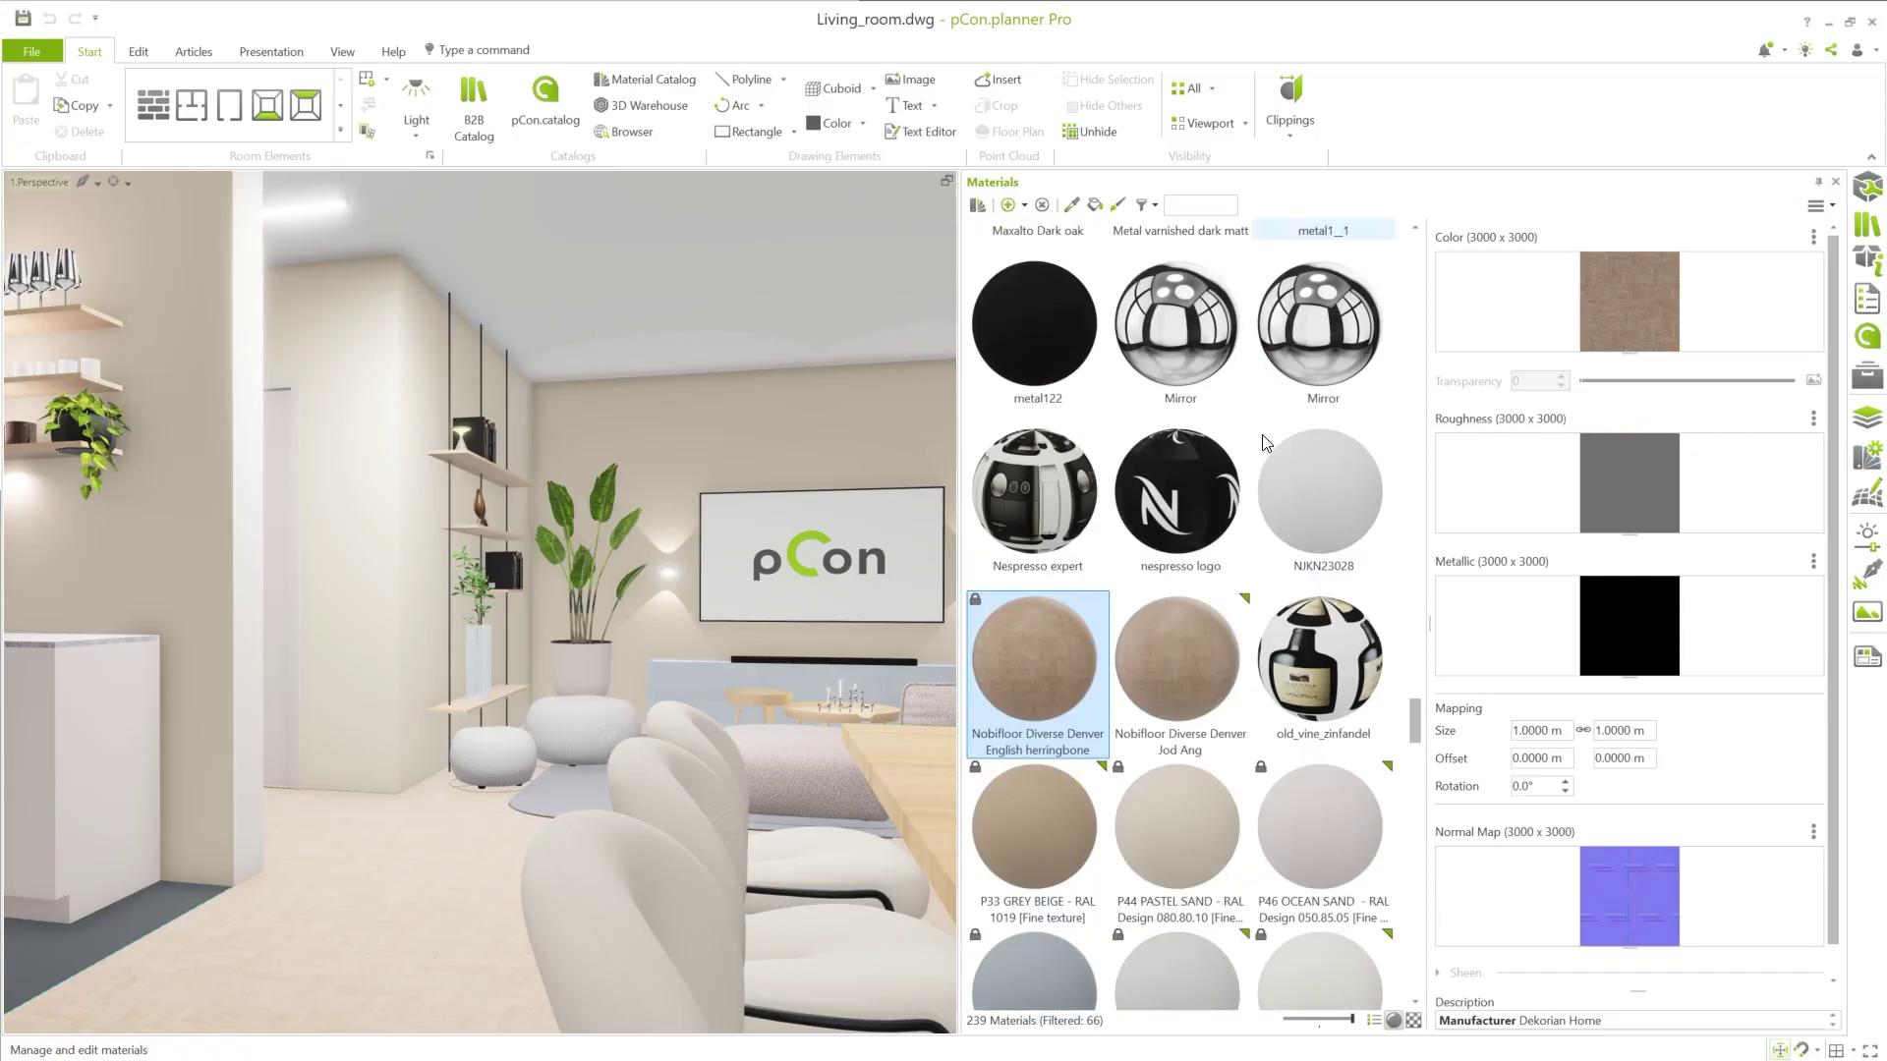
scroll(1265, 442, "down", 2)
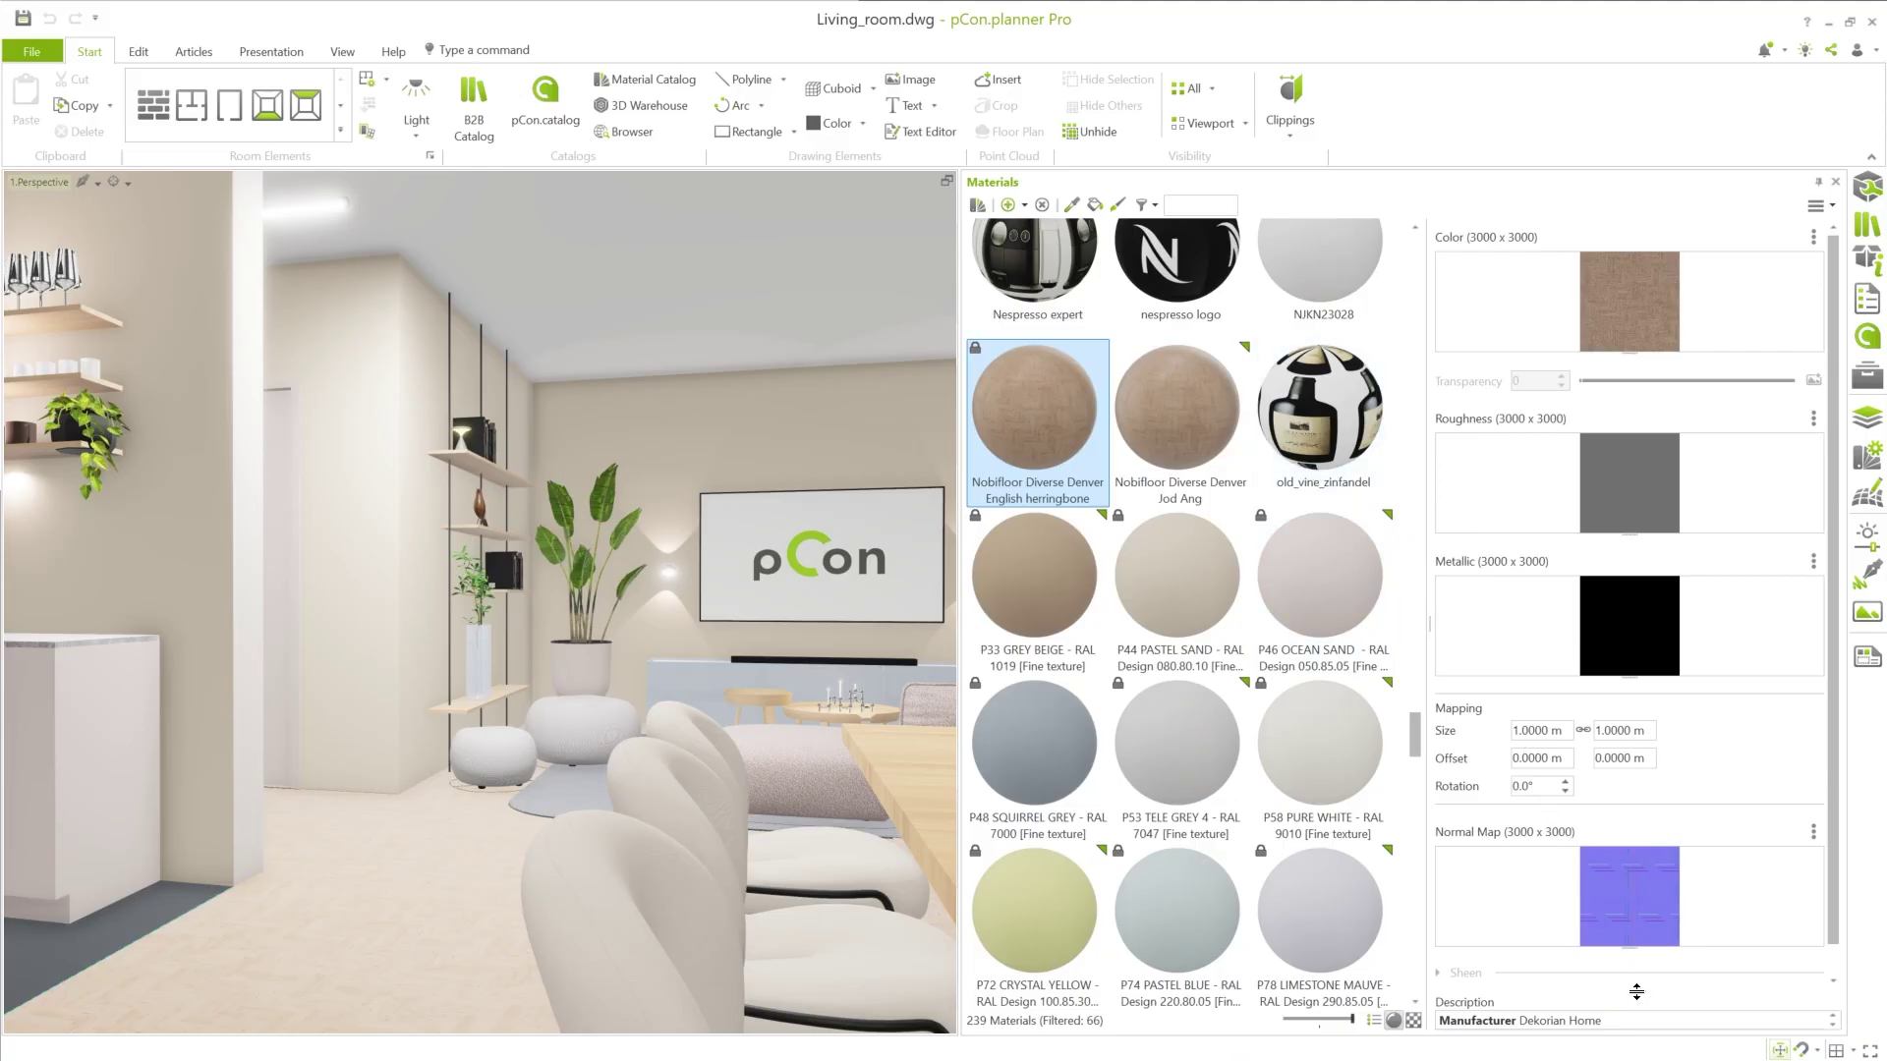
left_click_drag(1637, 988, 1601, 401)
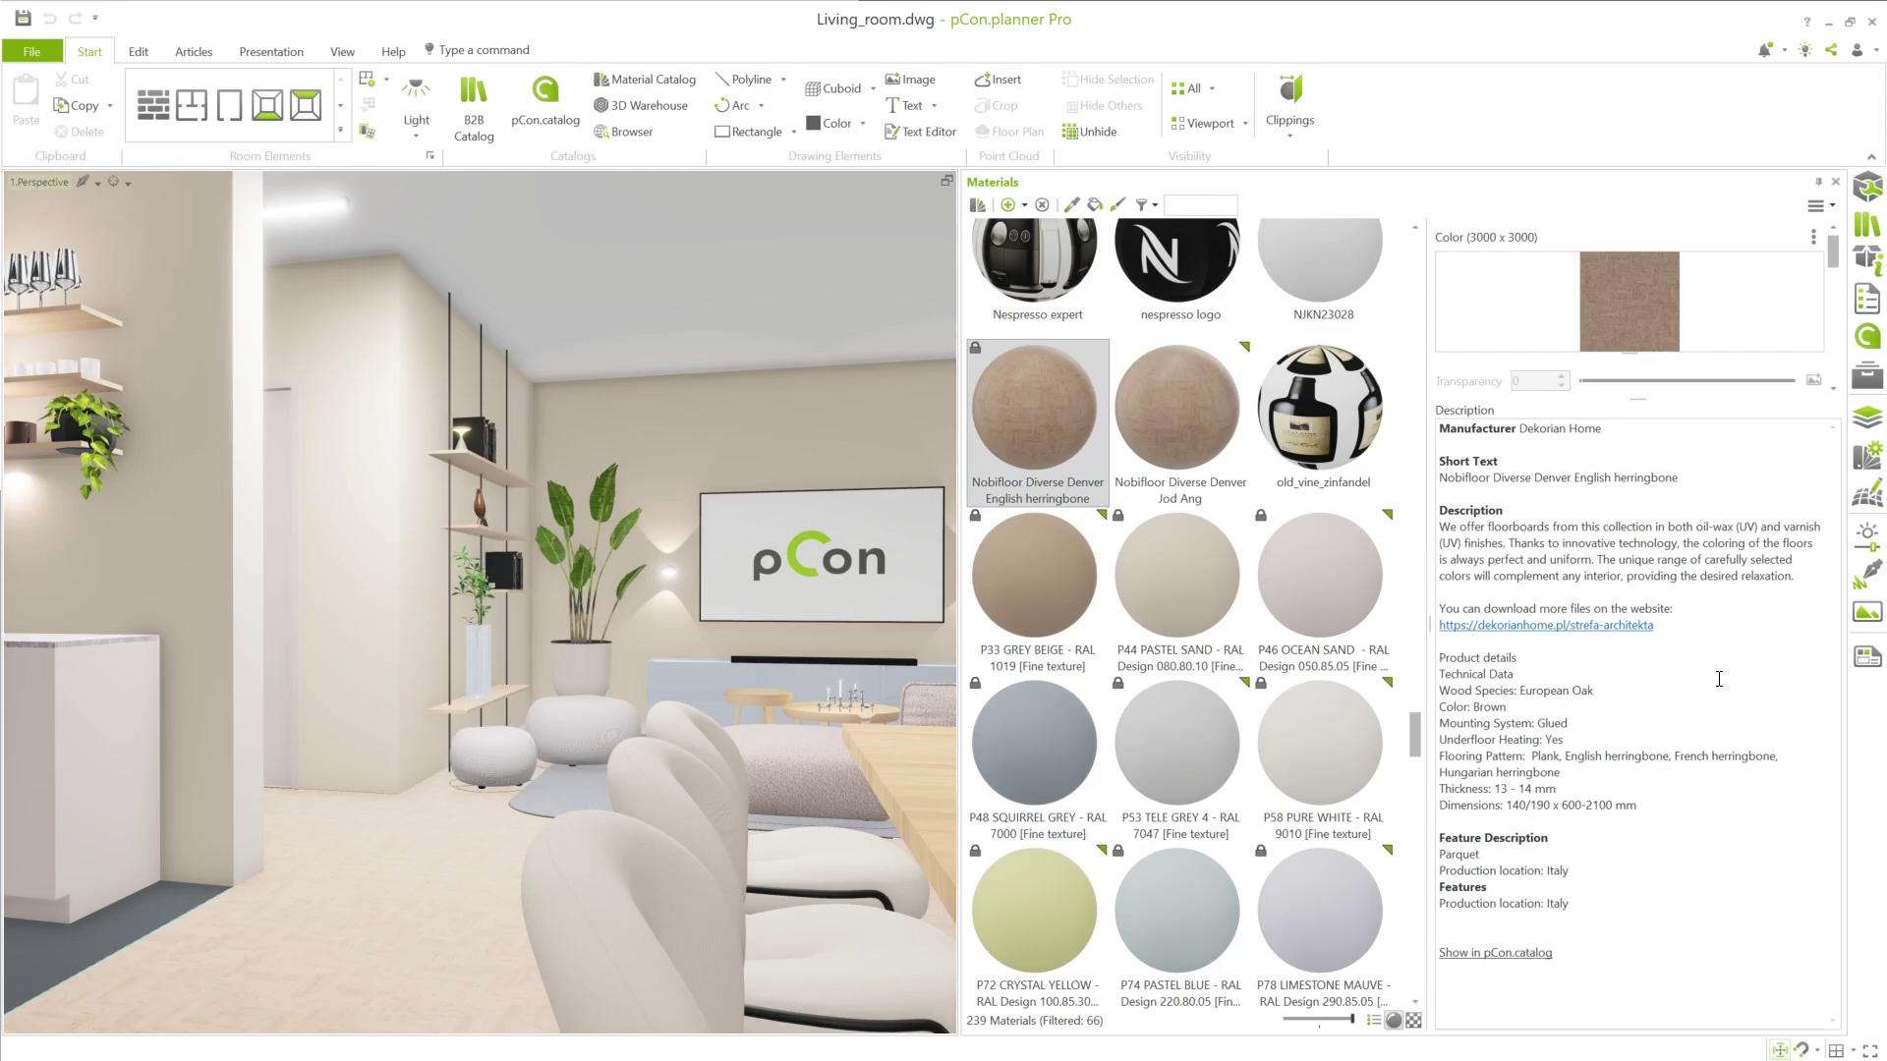
Step: Open the herringbone material's product page in pCon.catalog and scroll through it
left_click(1500, 958)
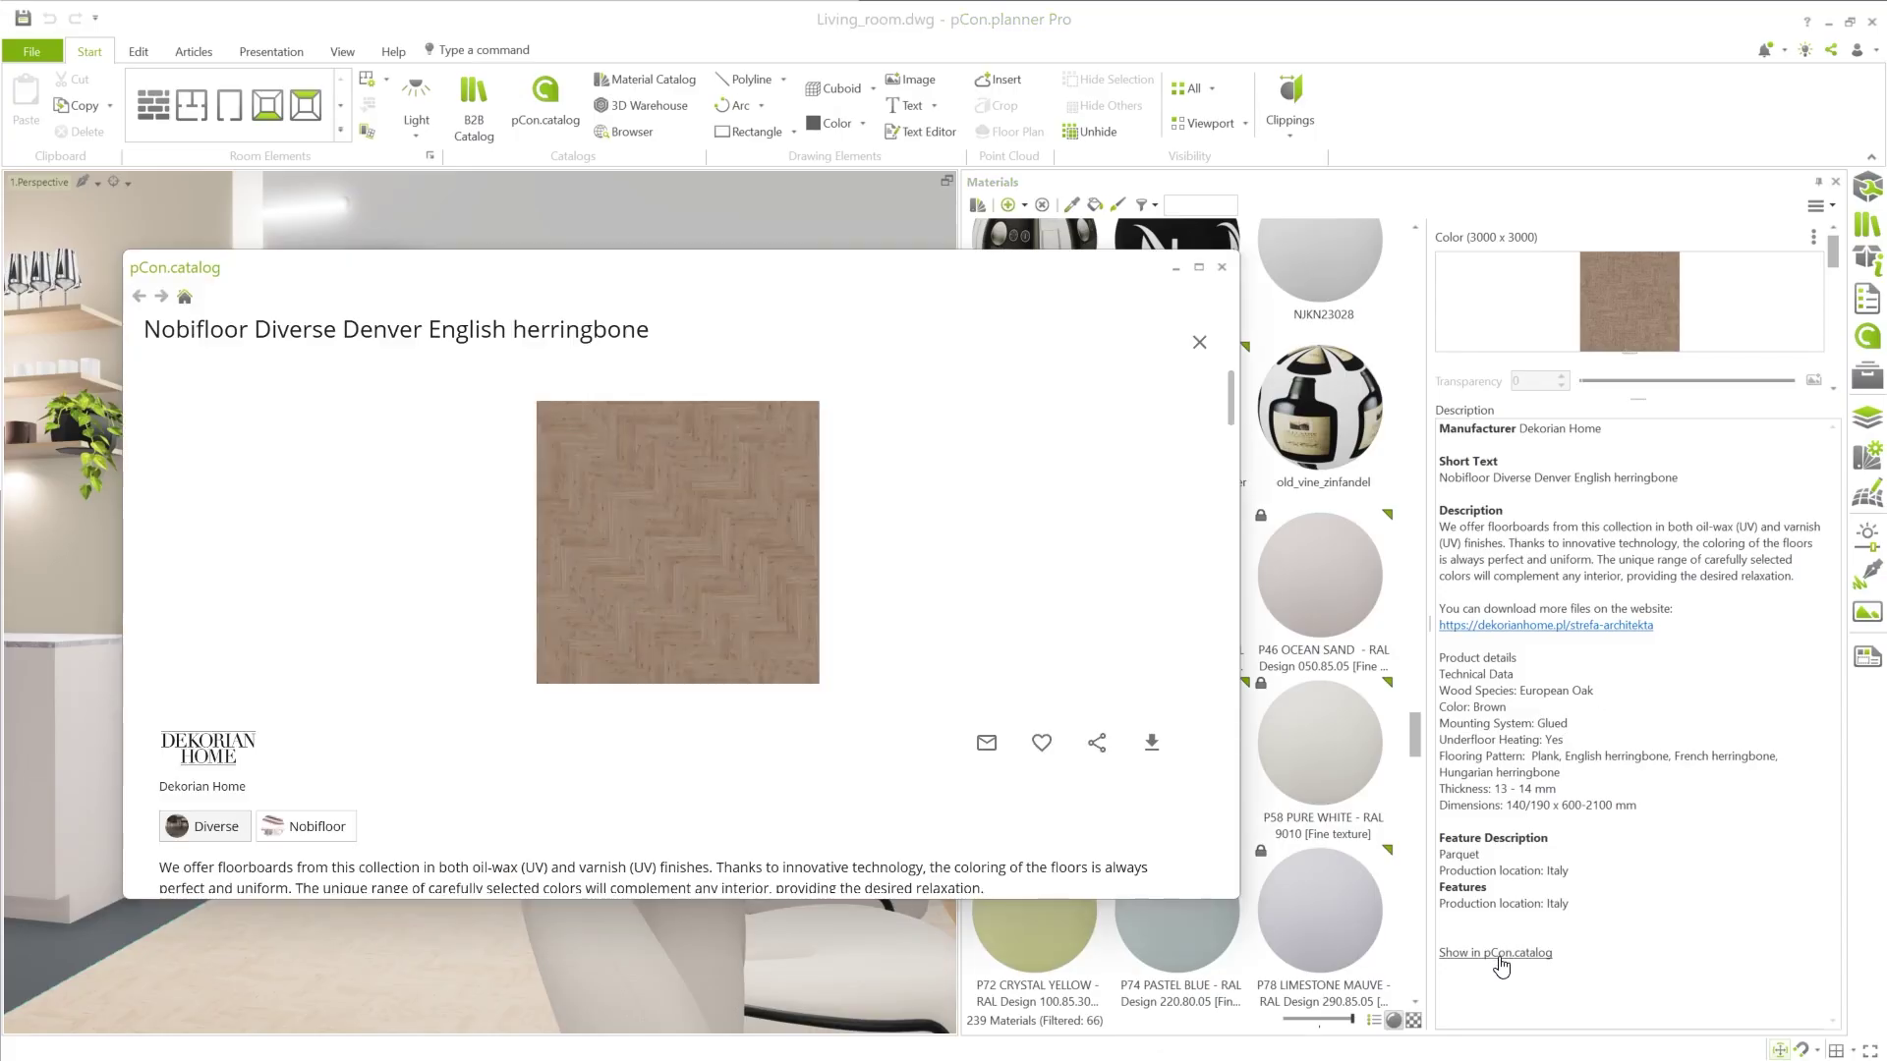
scroll(663, 735, "down", 1)
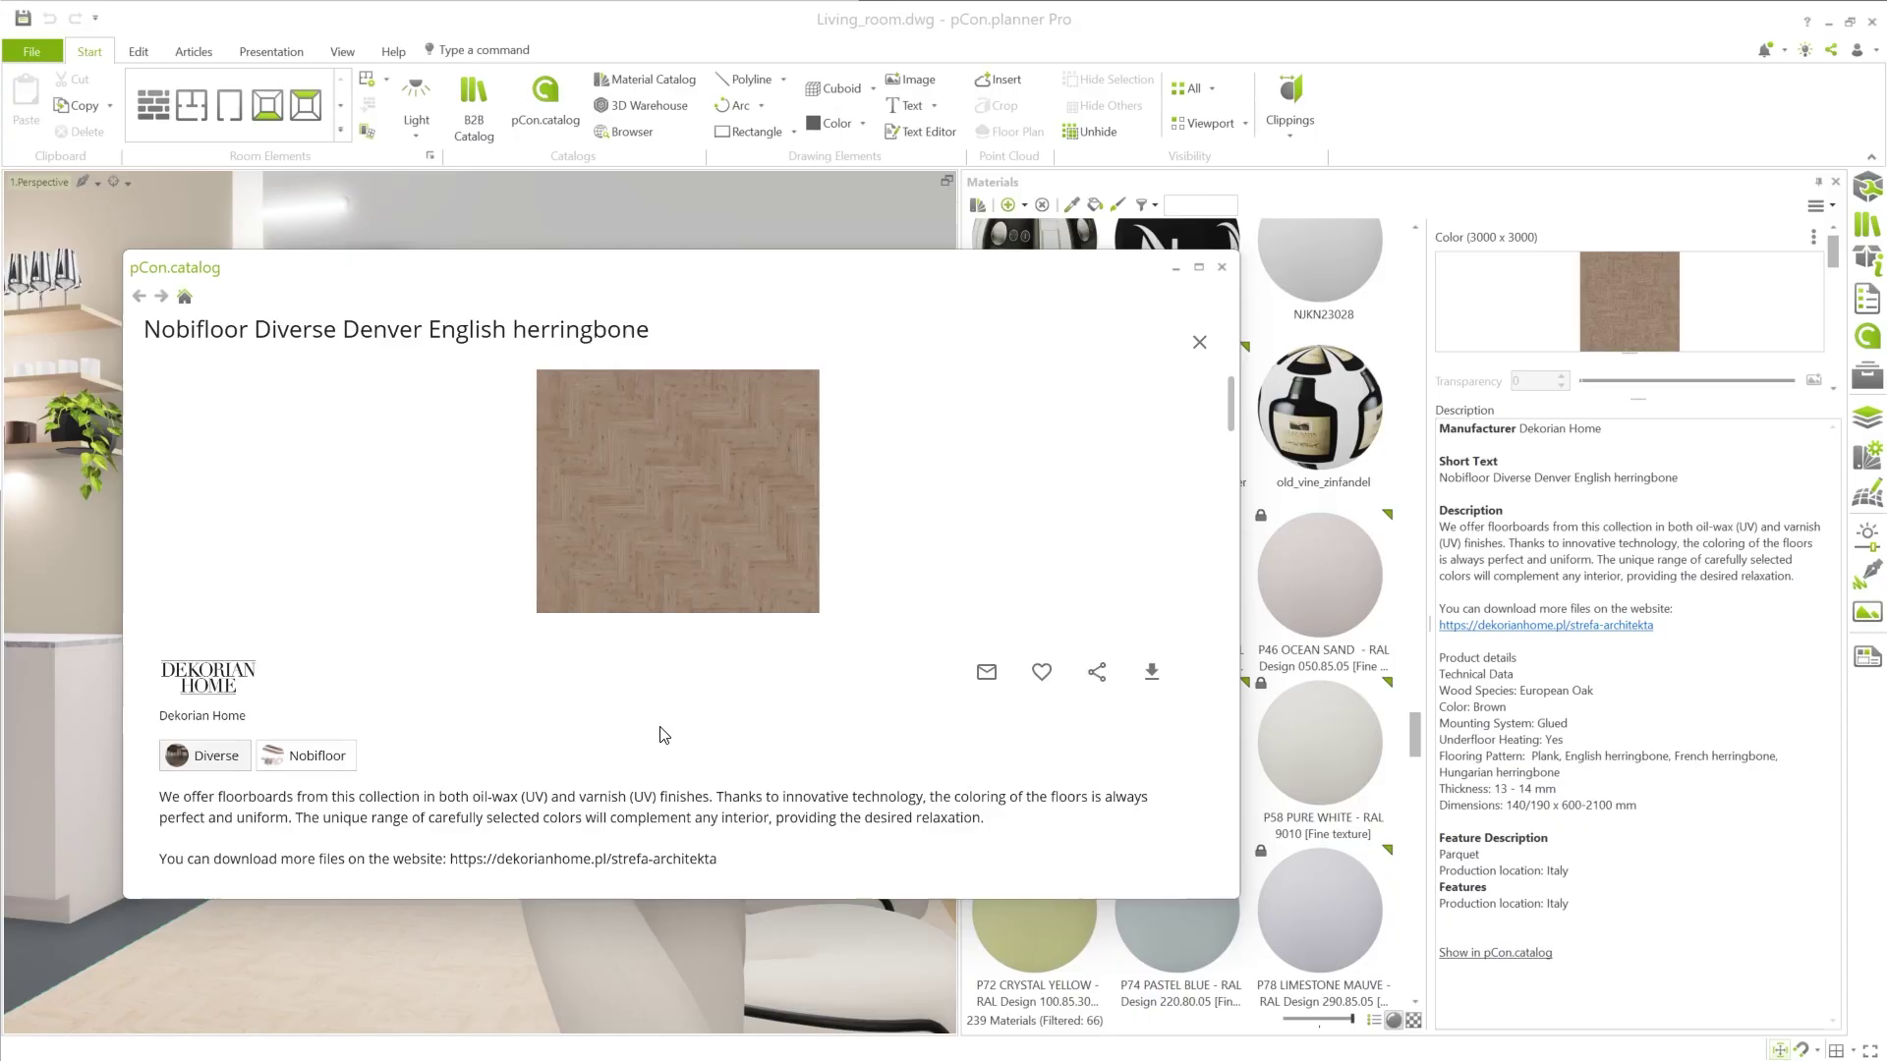
scroll(663, 735, "down", 1)
scroll(664, 735, "down", 2)
scroll(663, 735, "down", 3)
scroll(664, 735, "up", 1)
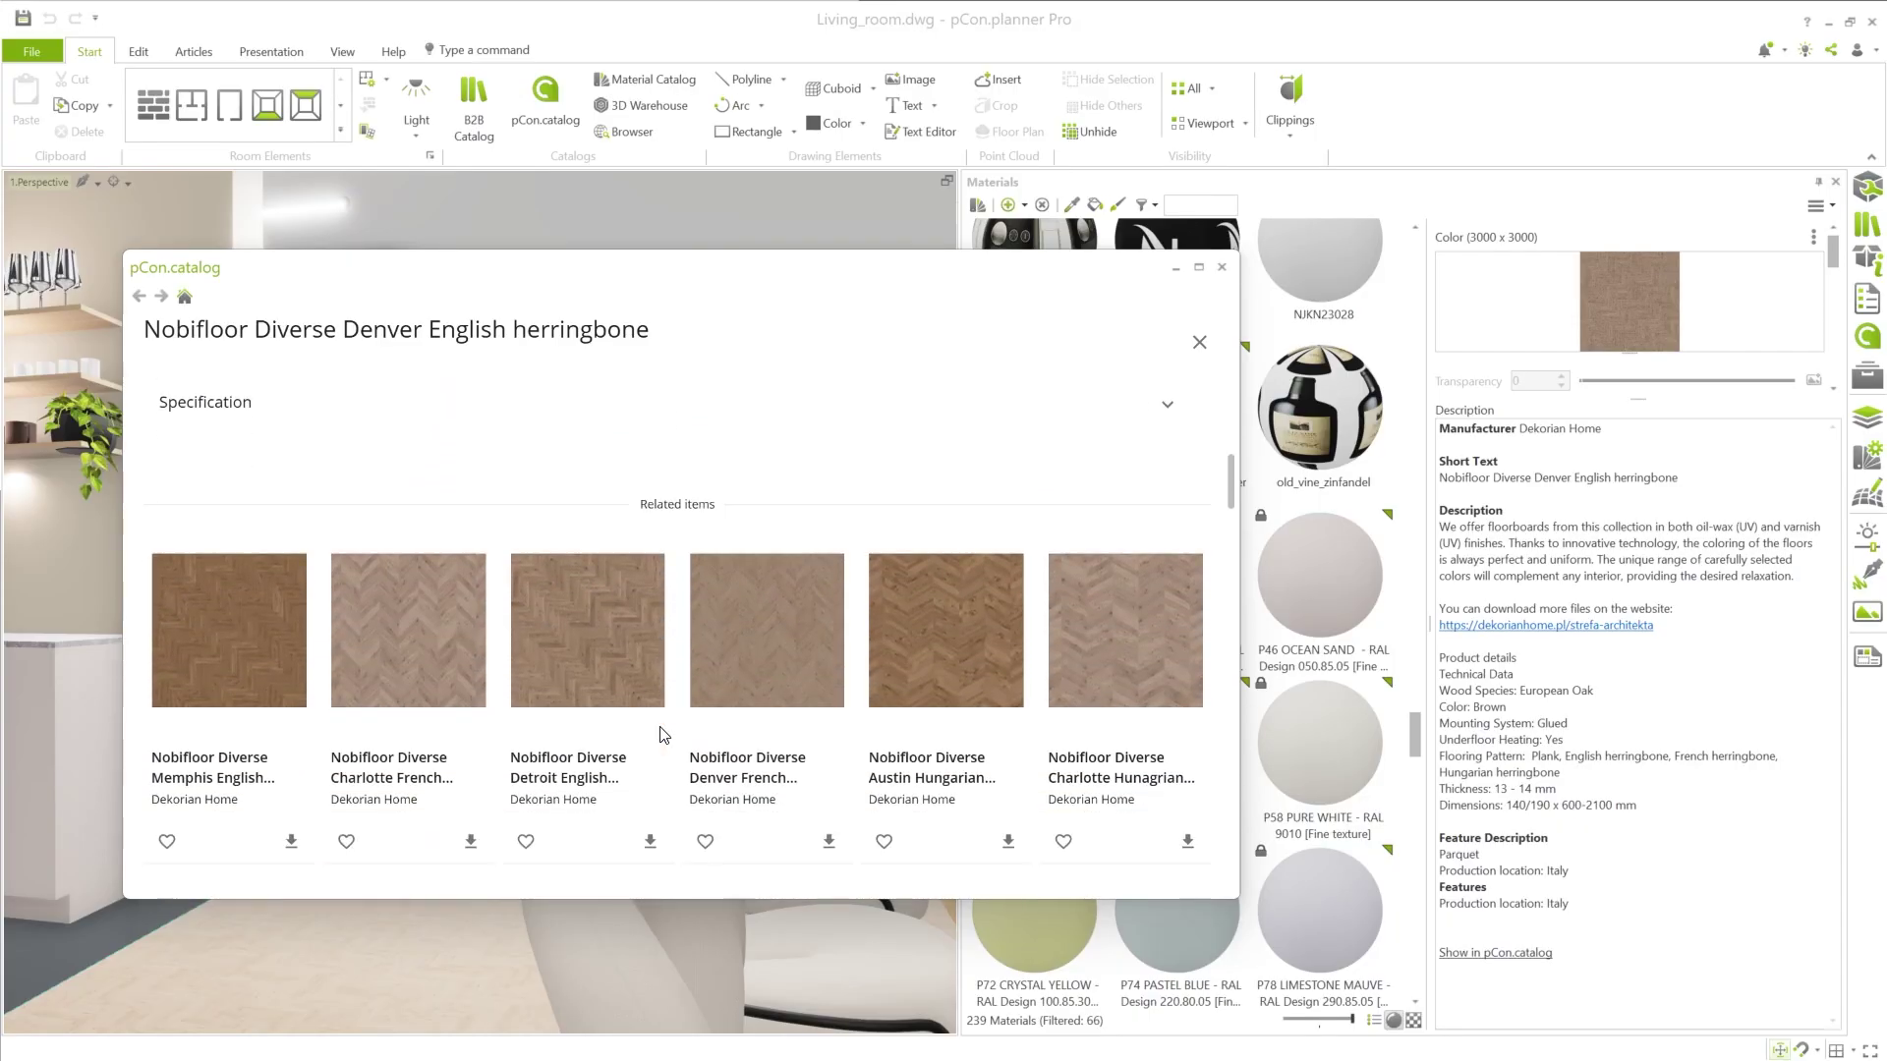
scroll(663, 735, "up", 3)
scroll(664, 735, "up", 3)
scroll(663, 735, "up", 1)
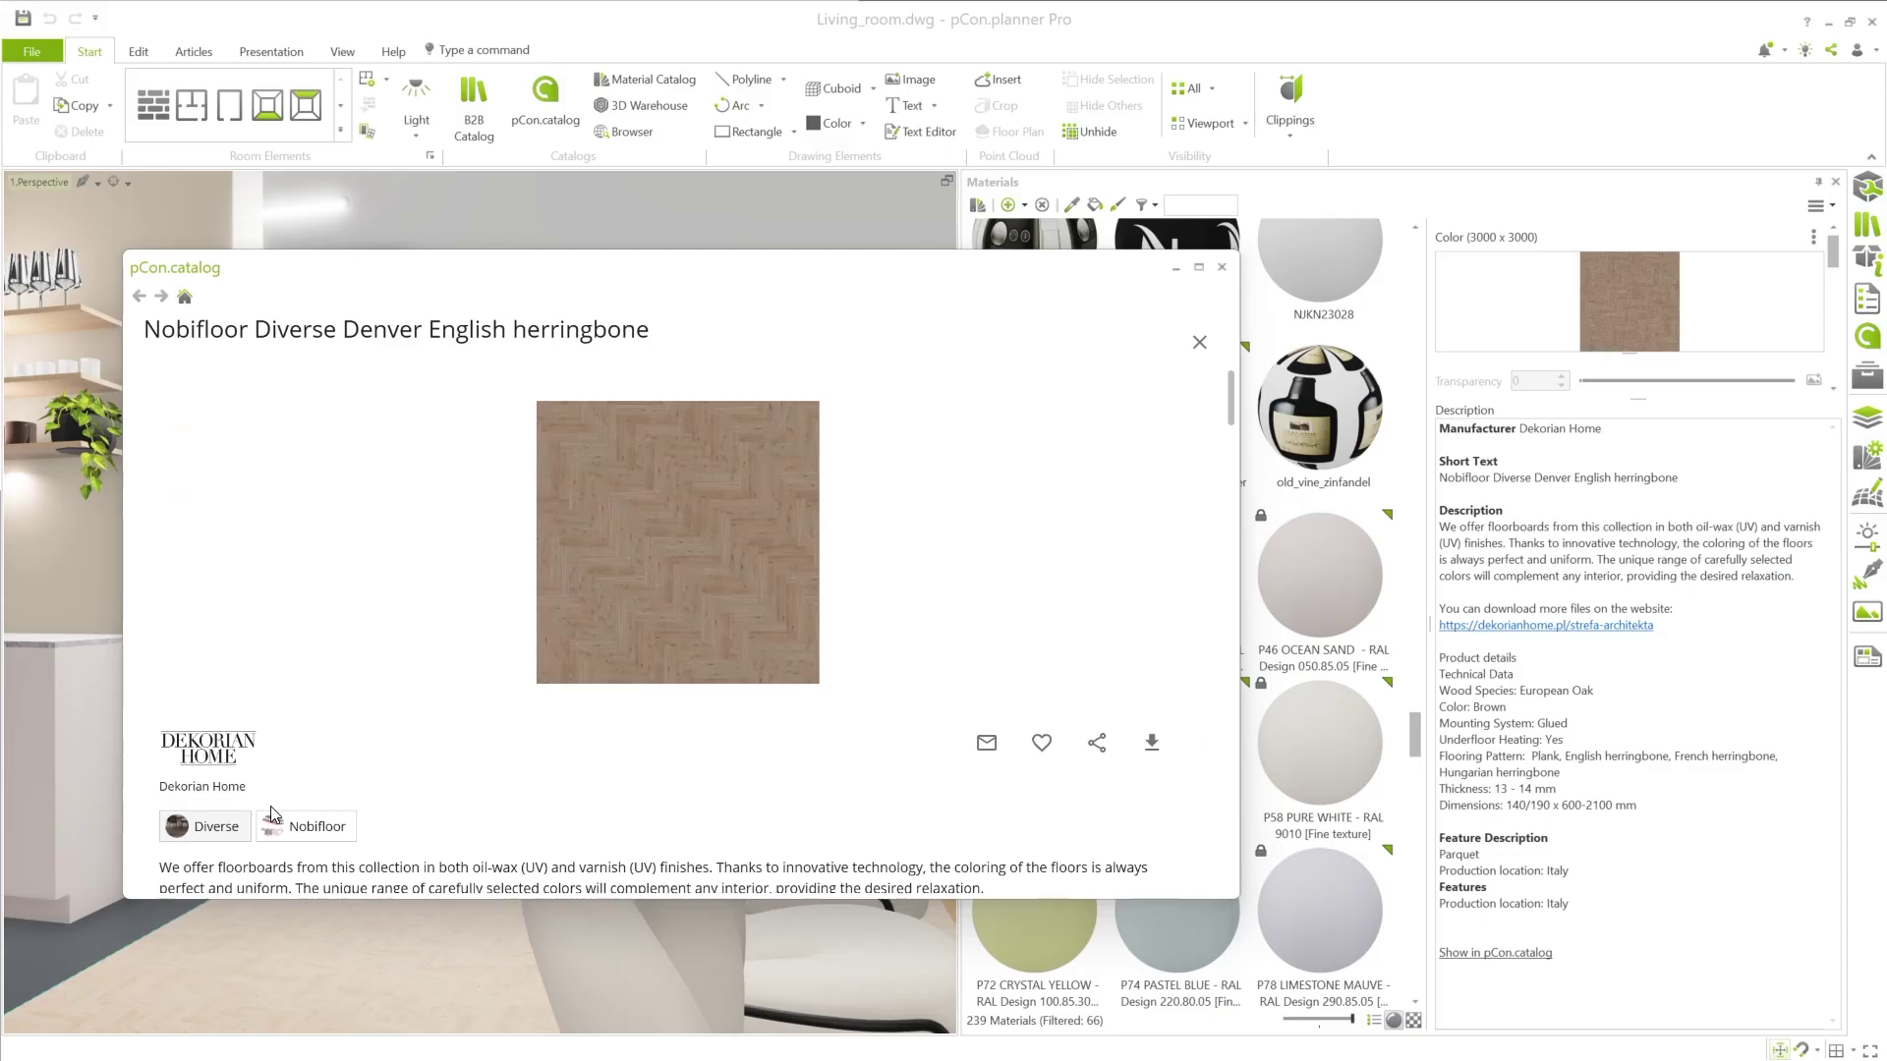
Step: Filter to the Diverse family and scroll through its 32 Dekorian Home floor materials
left_click(206, 825)
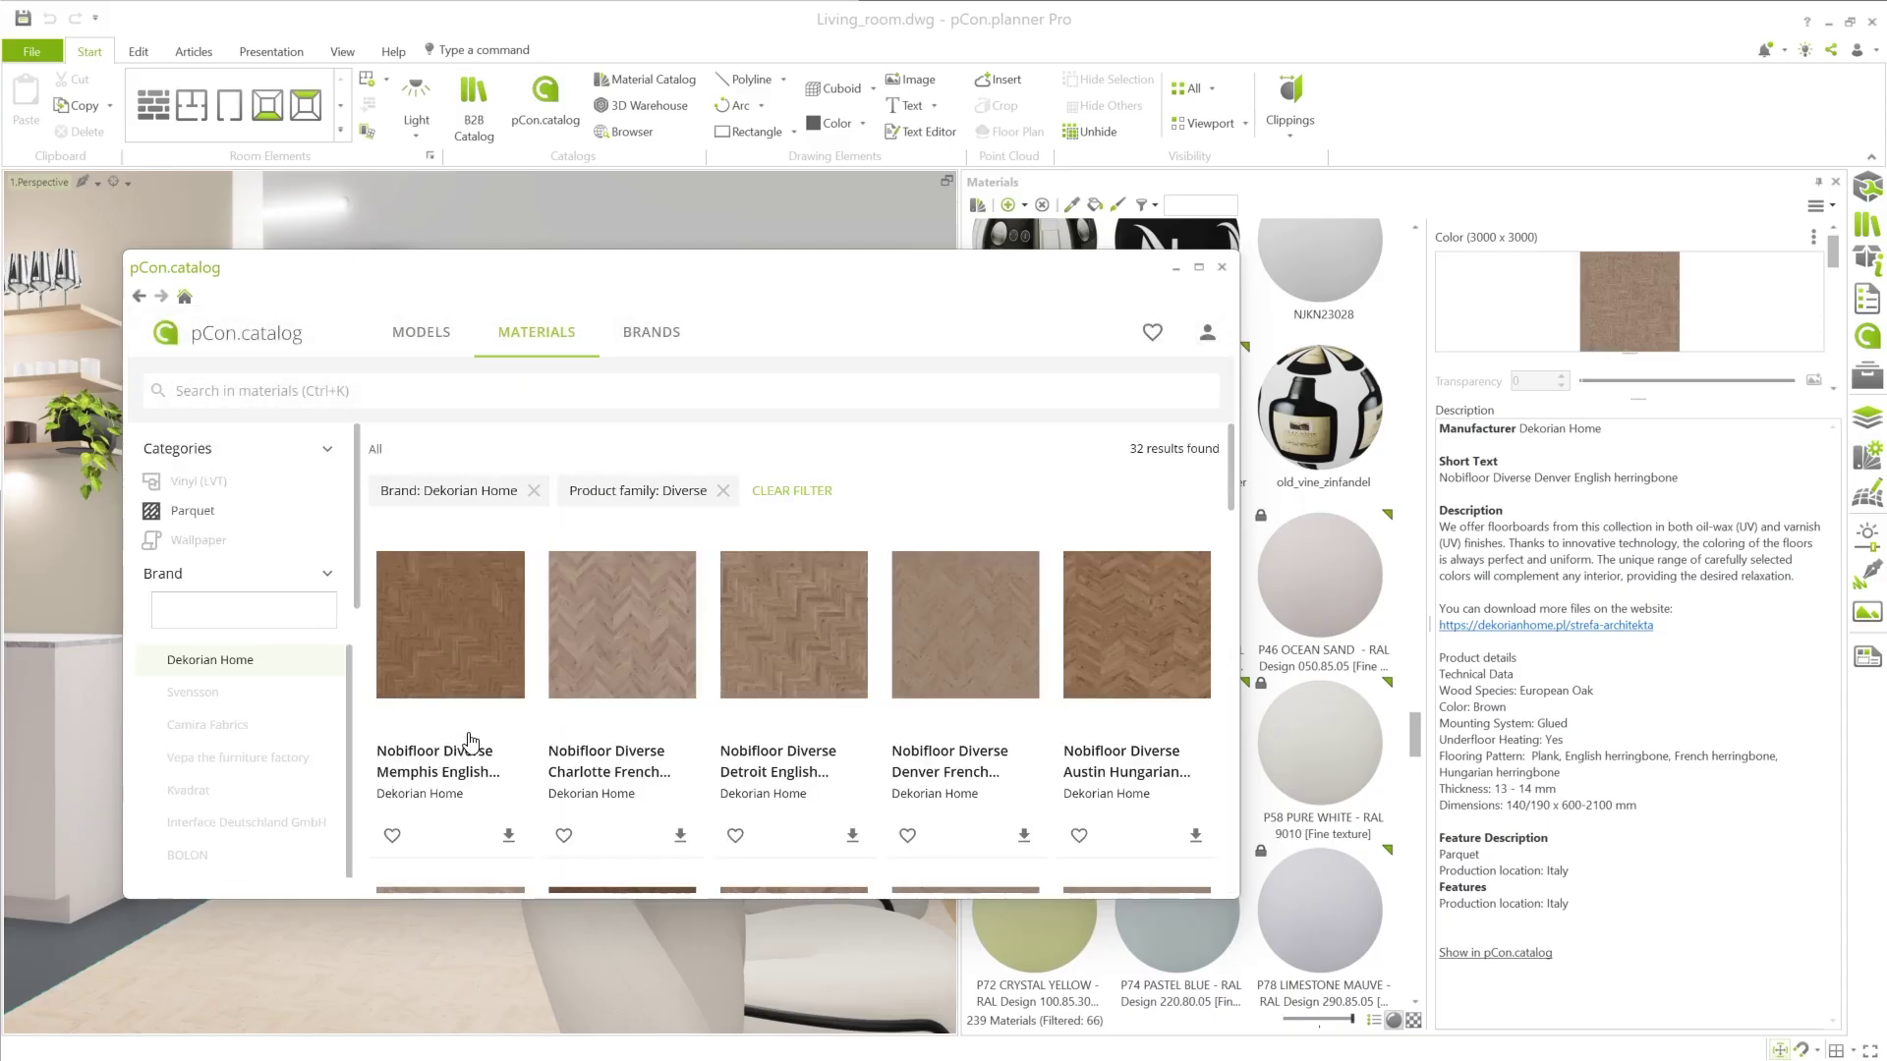
scroll(536, 701, "down", 3)
scroll(536, 702, "down", 1)
scroll(535, 701, "down", 2)
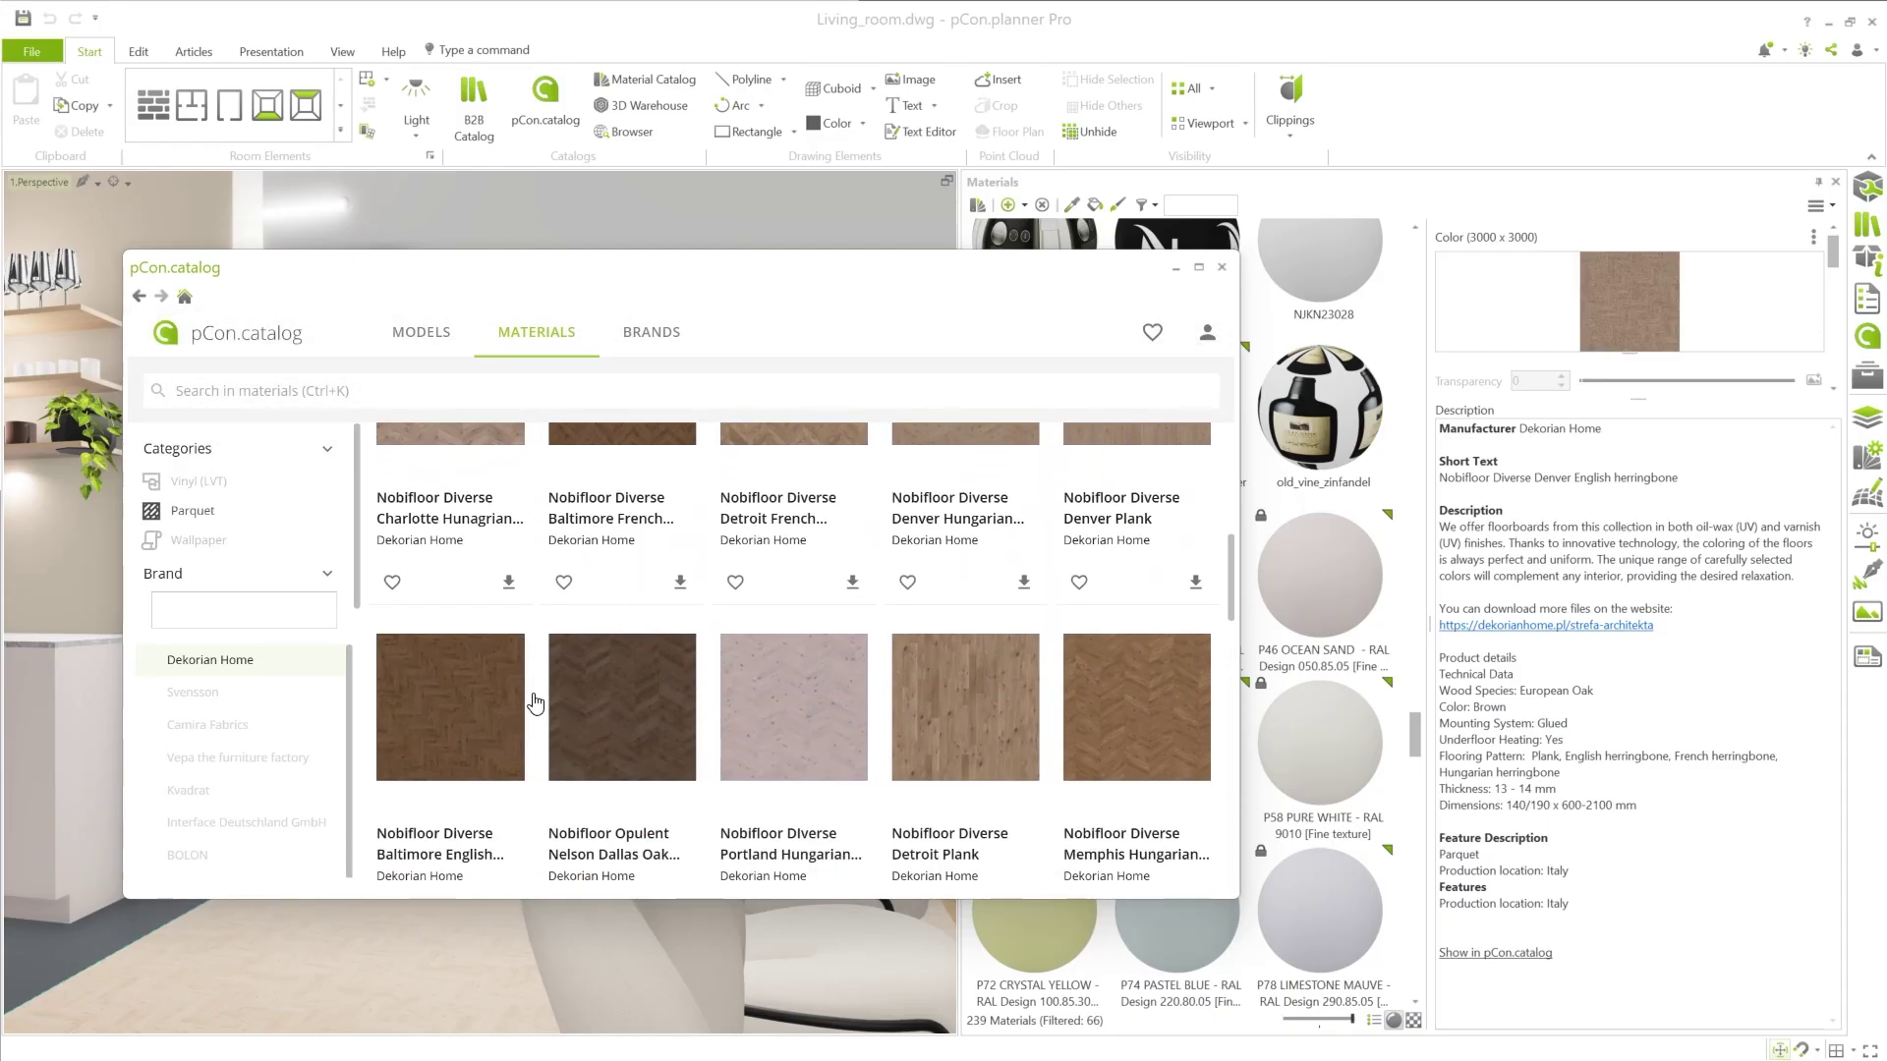
scroll(535, 702, "down", 1)
scroll(535, 702, "down", 5)
scroll(536, 702, "down", 3)
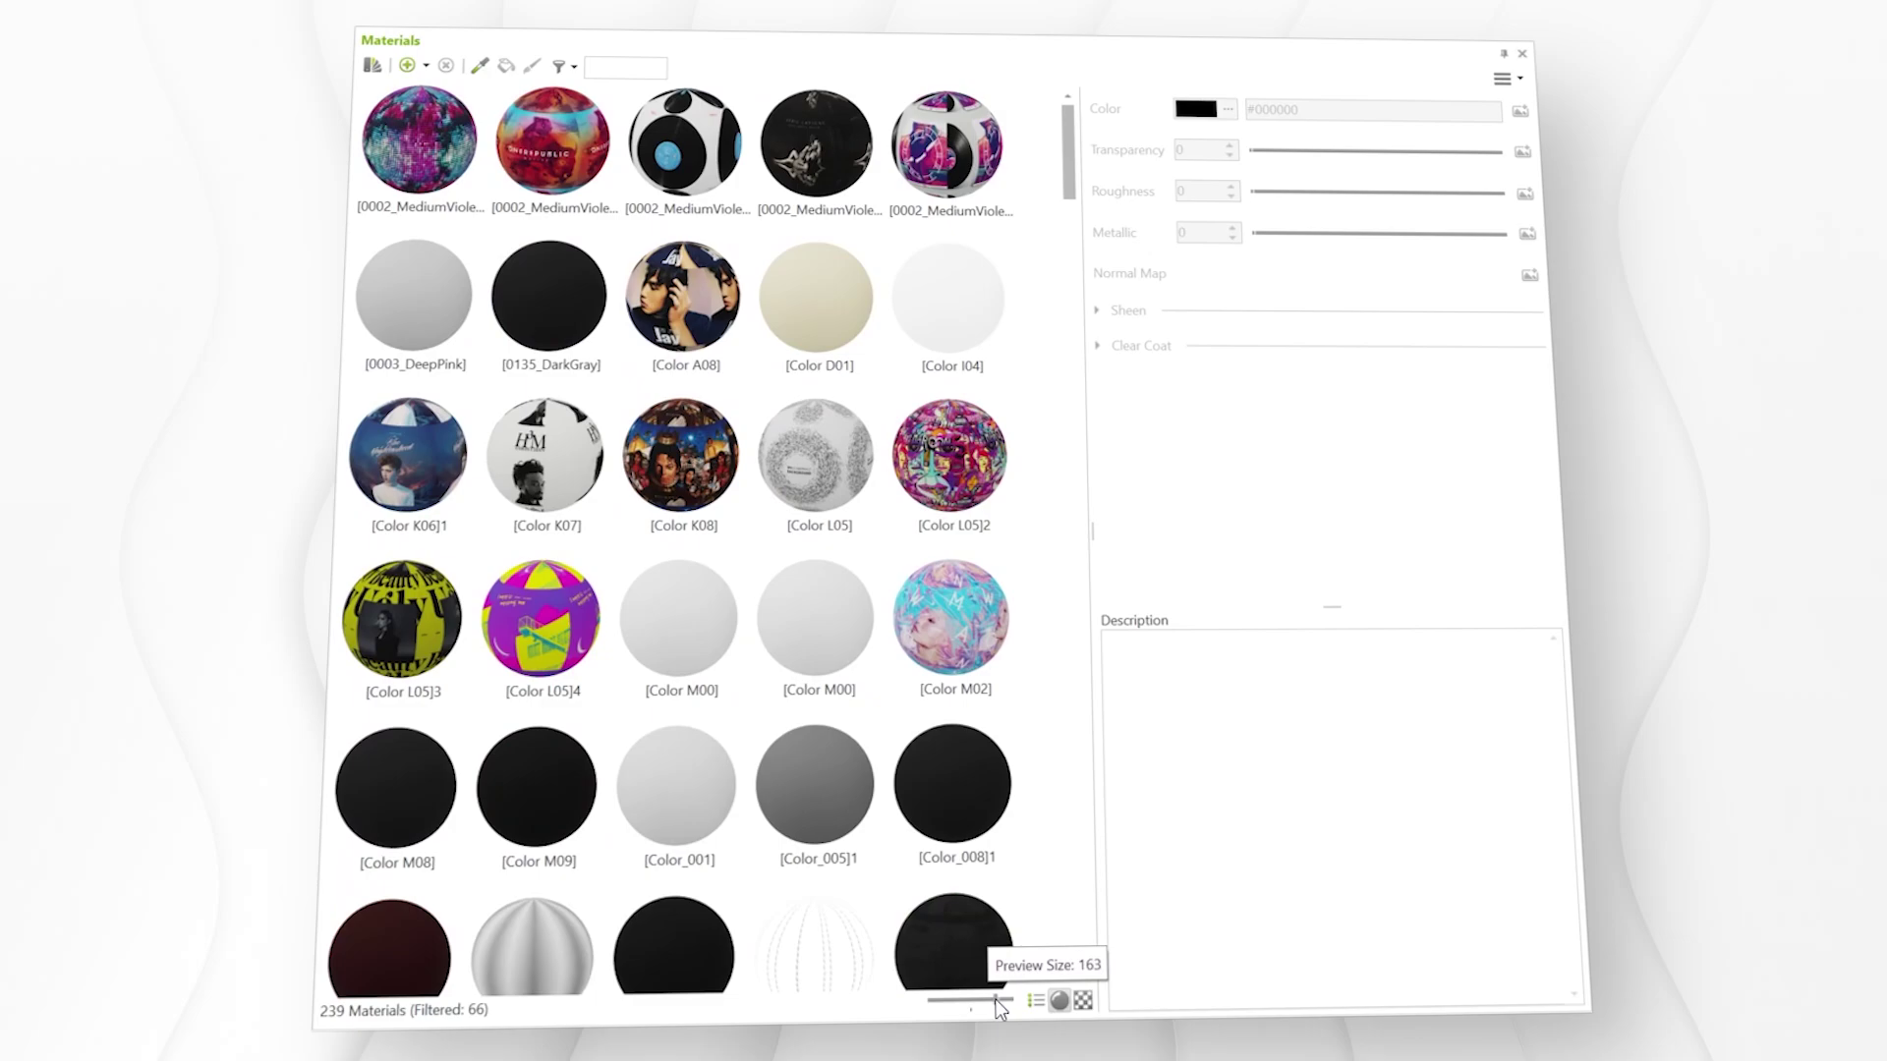
Step: Filter the Materials panel to a single type and switch it to a named list view
left_click(566, 65)
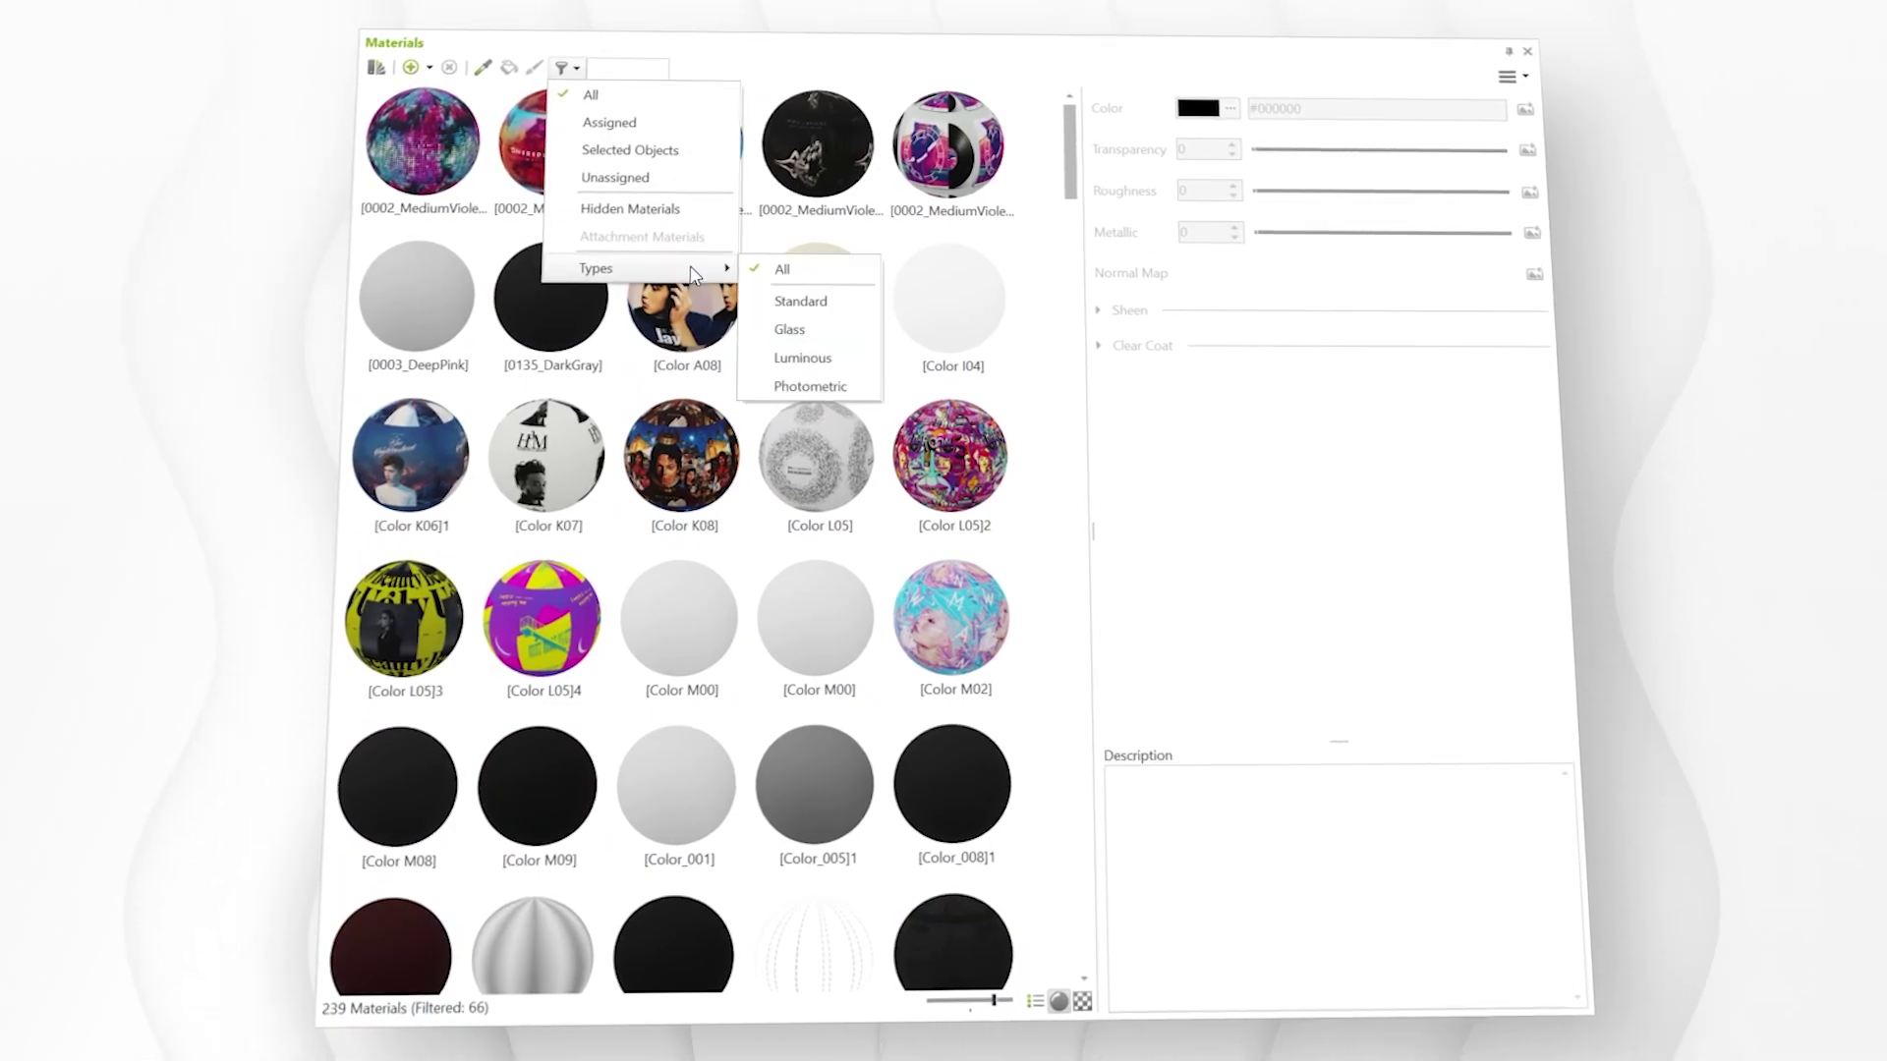
mouse_move(620, 269)
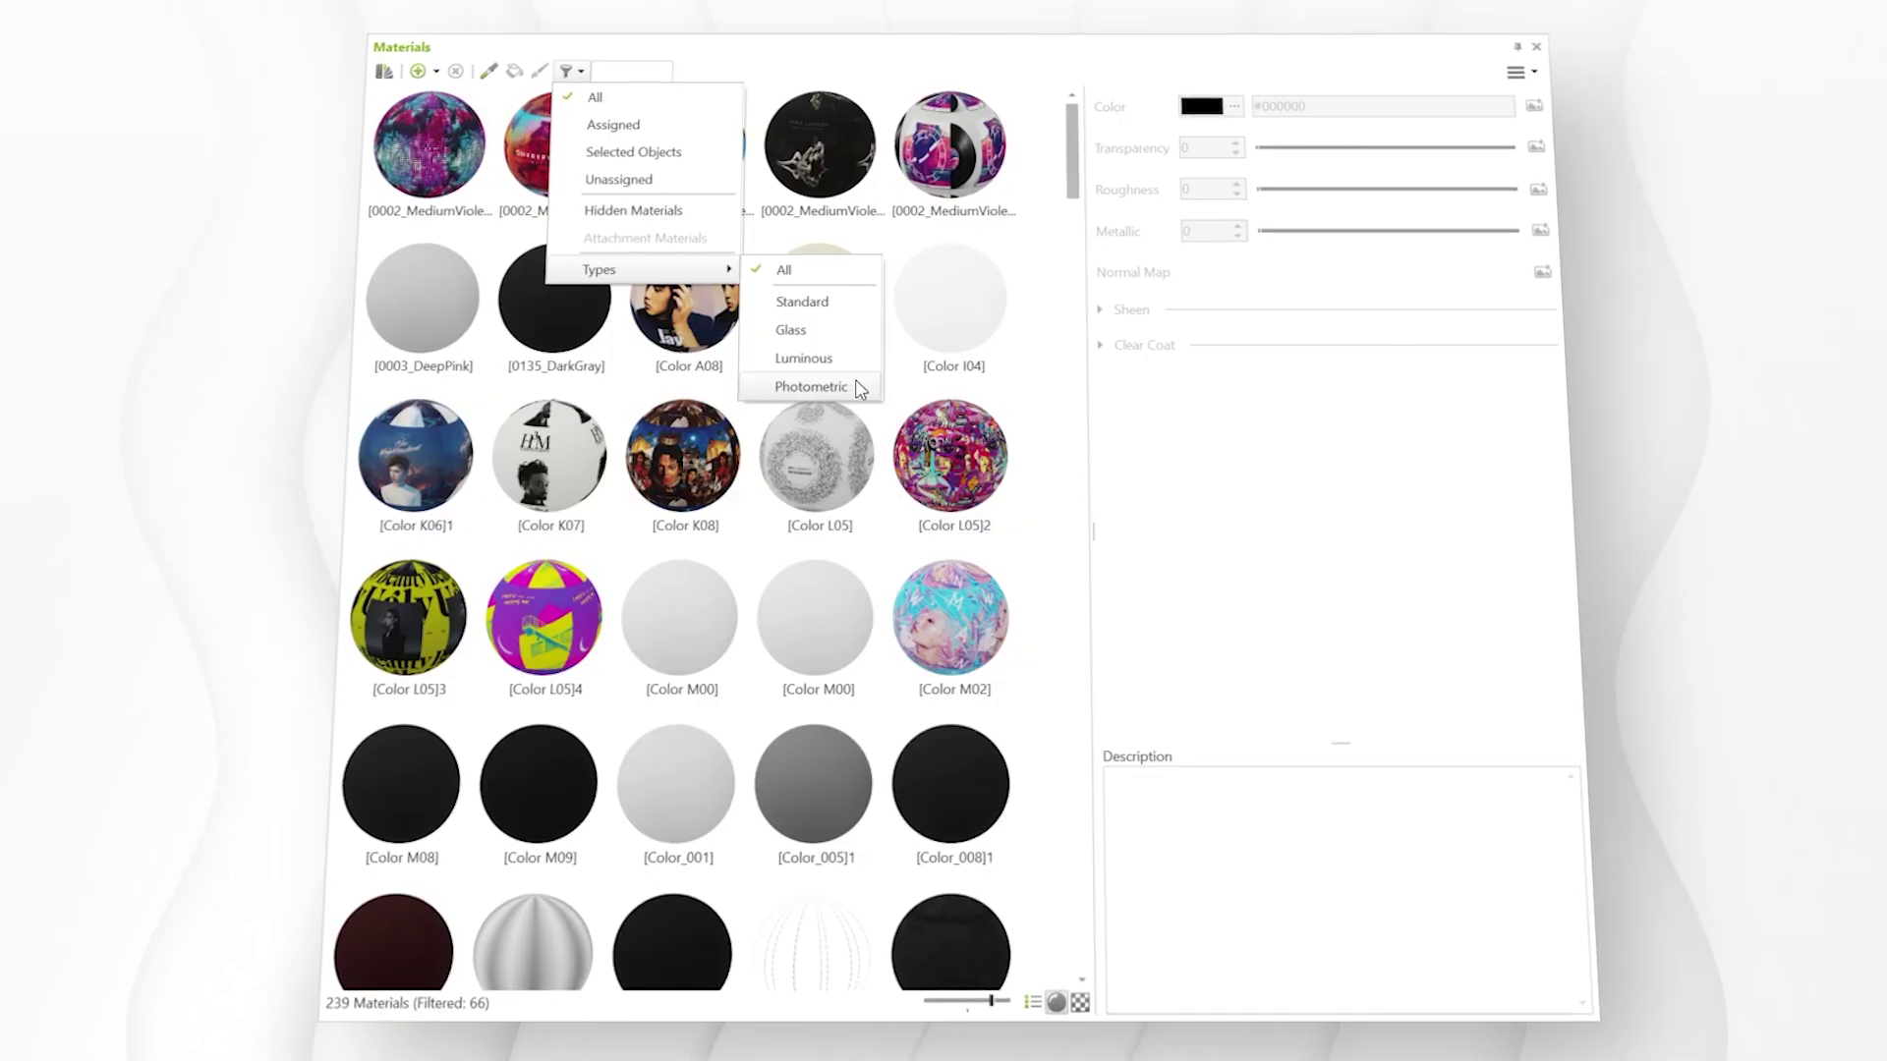
left_click(843, 330)
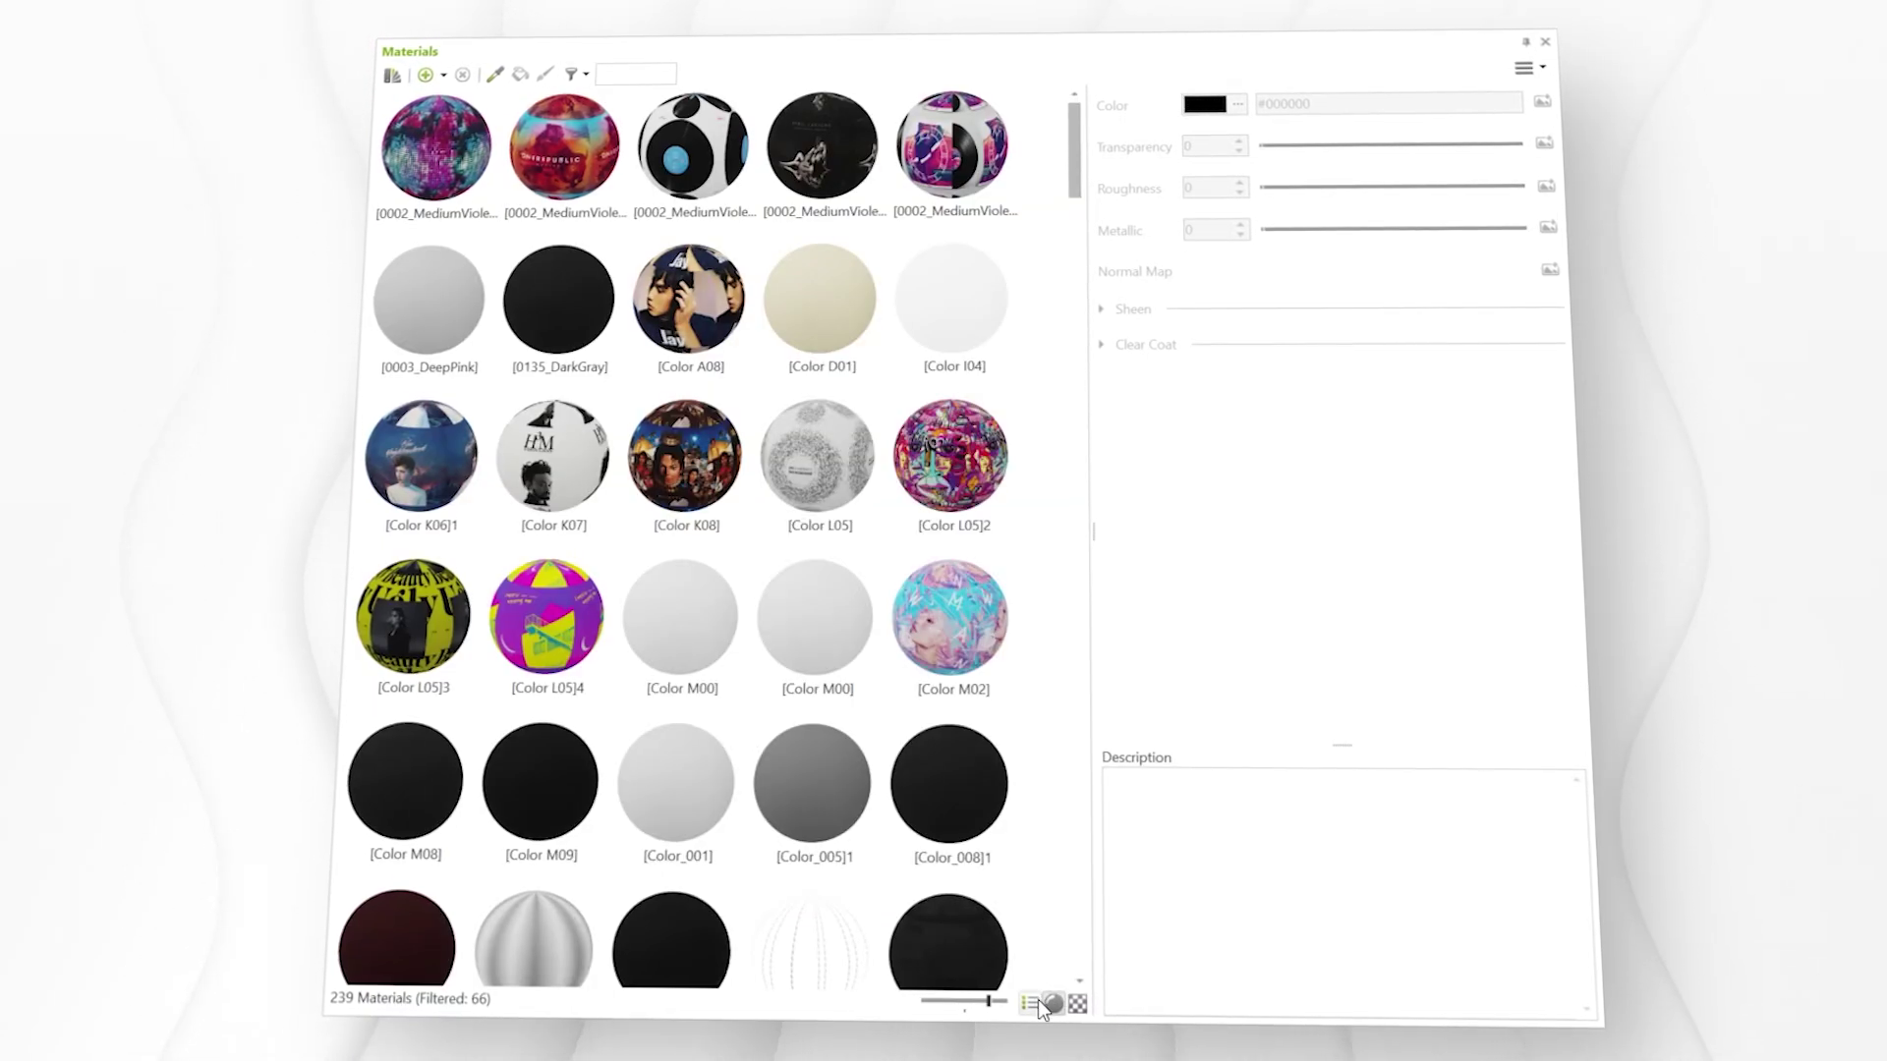
left_click(1038, 1000)
scroll(1011, 357, "down", 15)
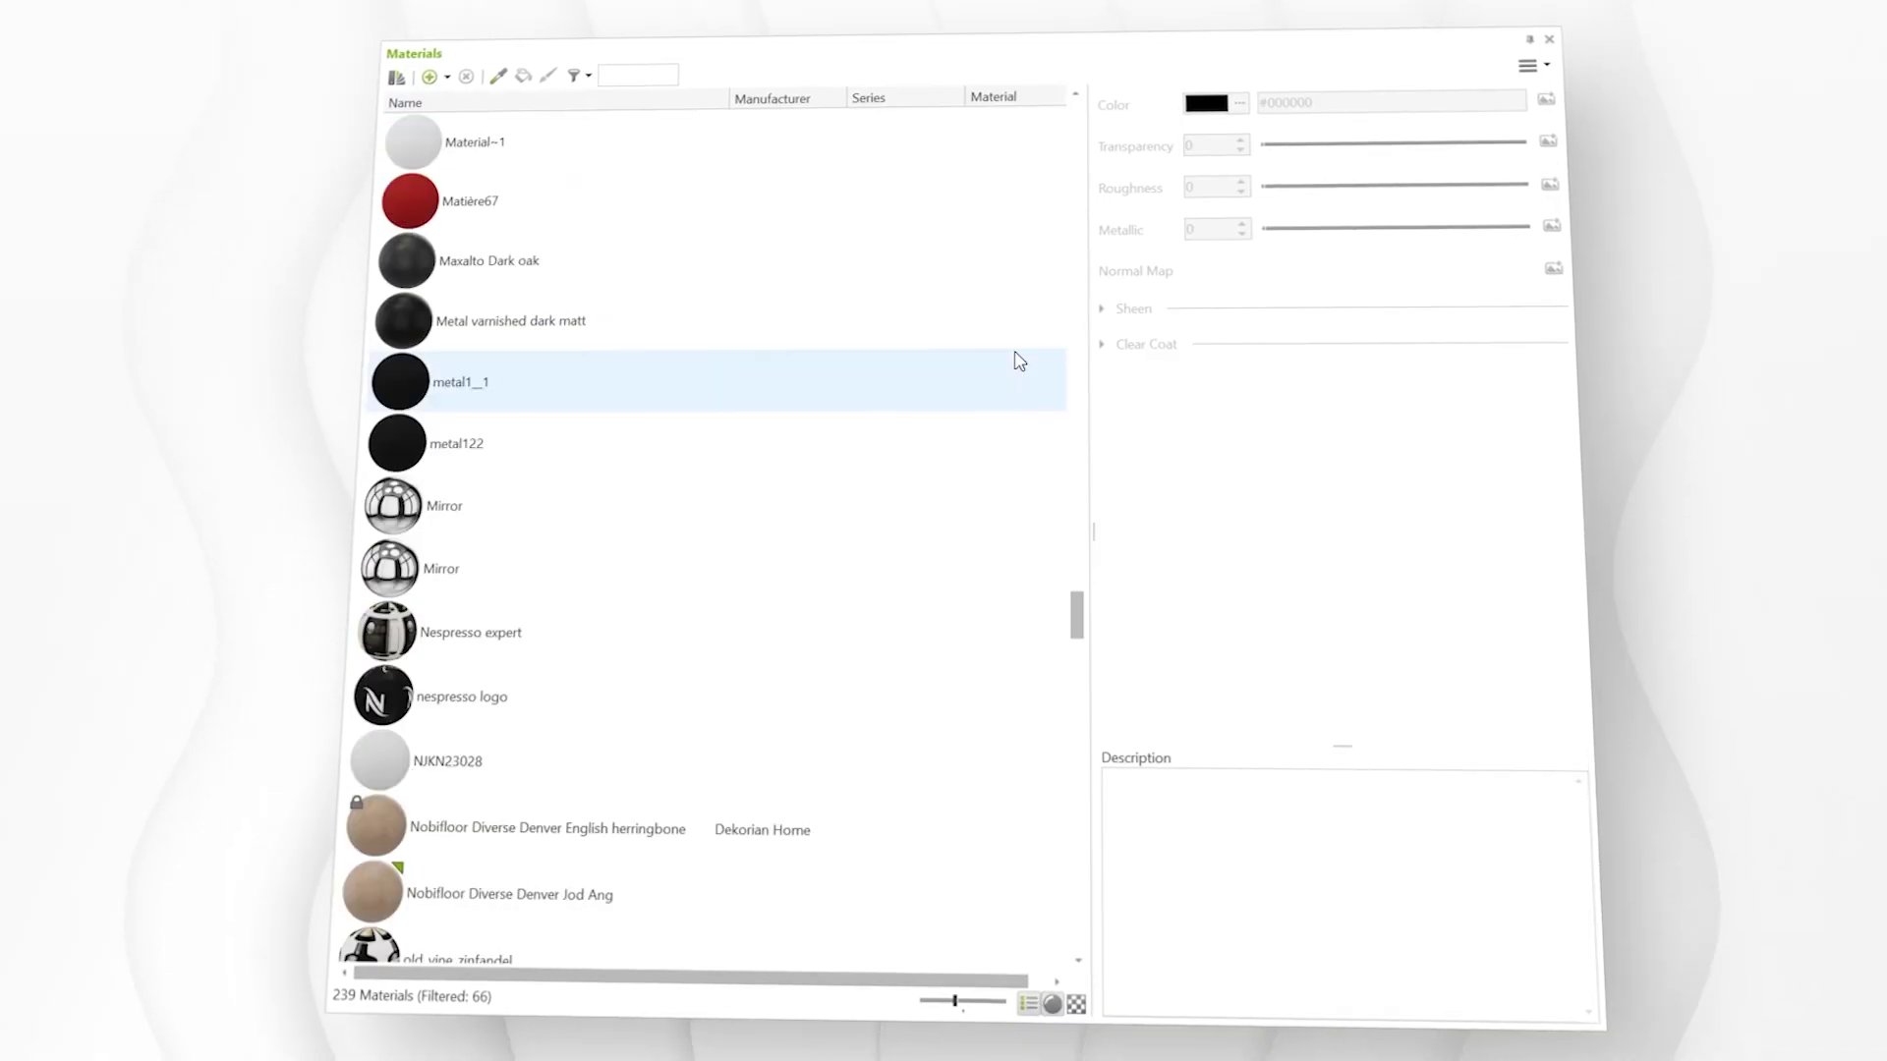
scroll(1011, 358, "down", 5)
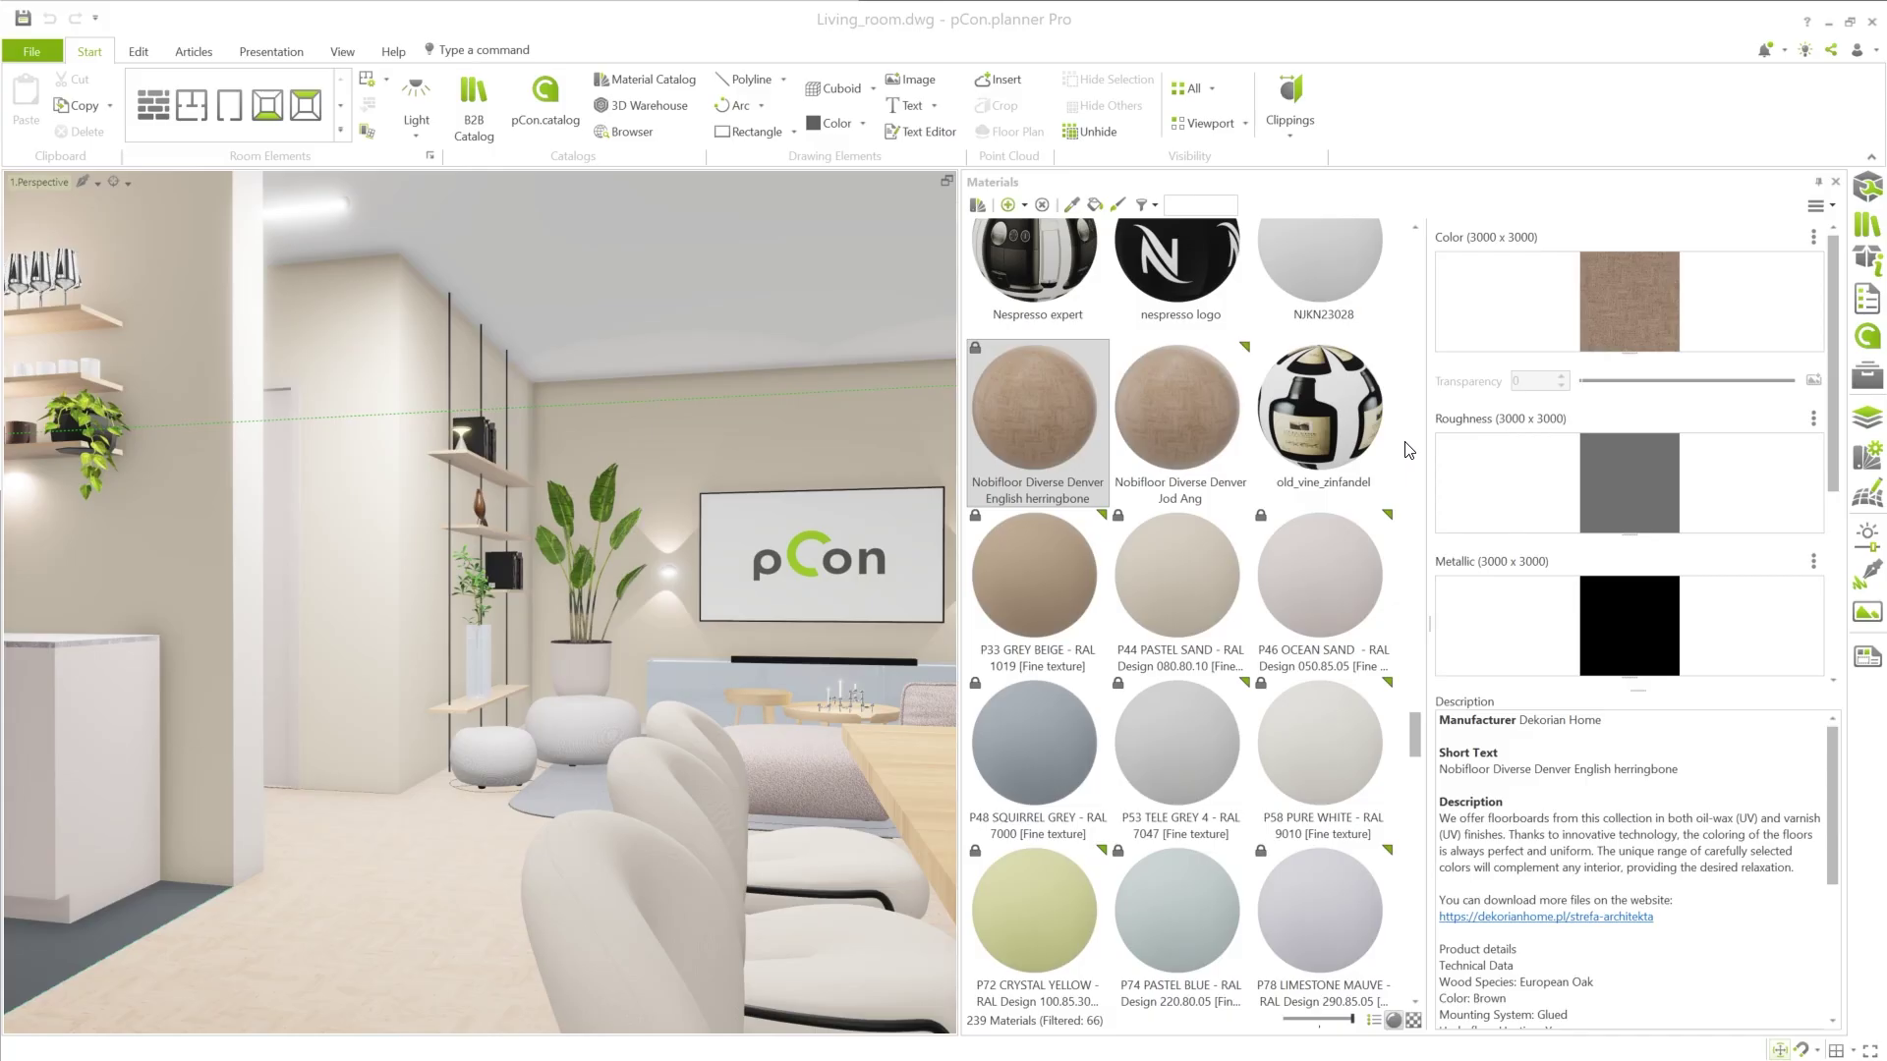
Step: Unlock the vendor-defined Nobifloor herringbone material and confirm editing it
right_click(1047, 420)
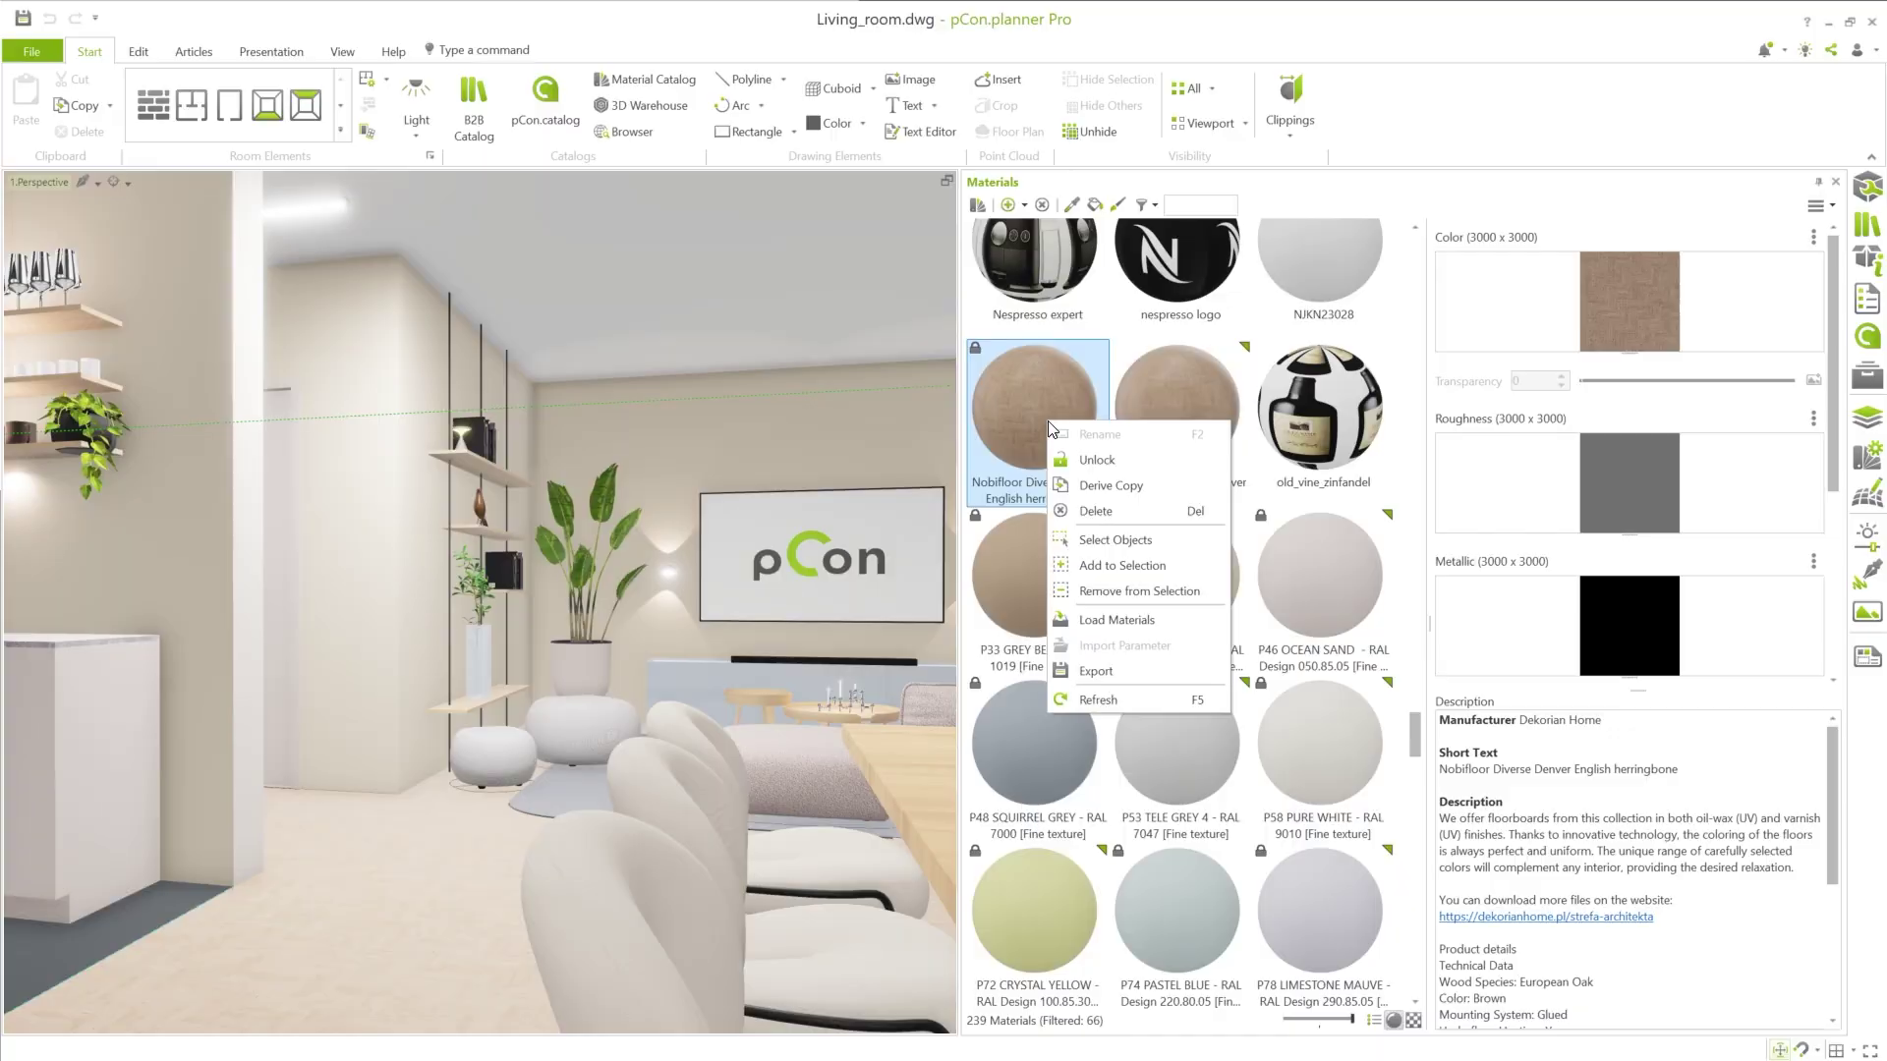
left_click(1130, 462)
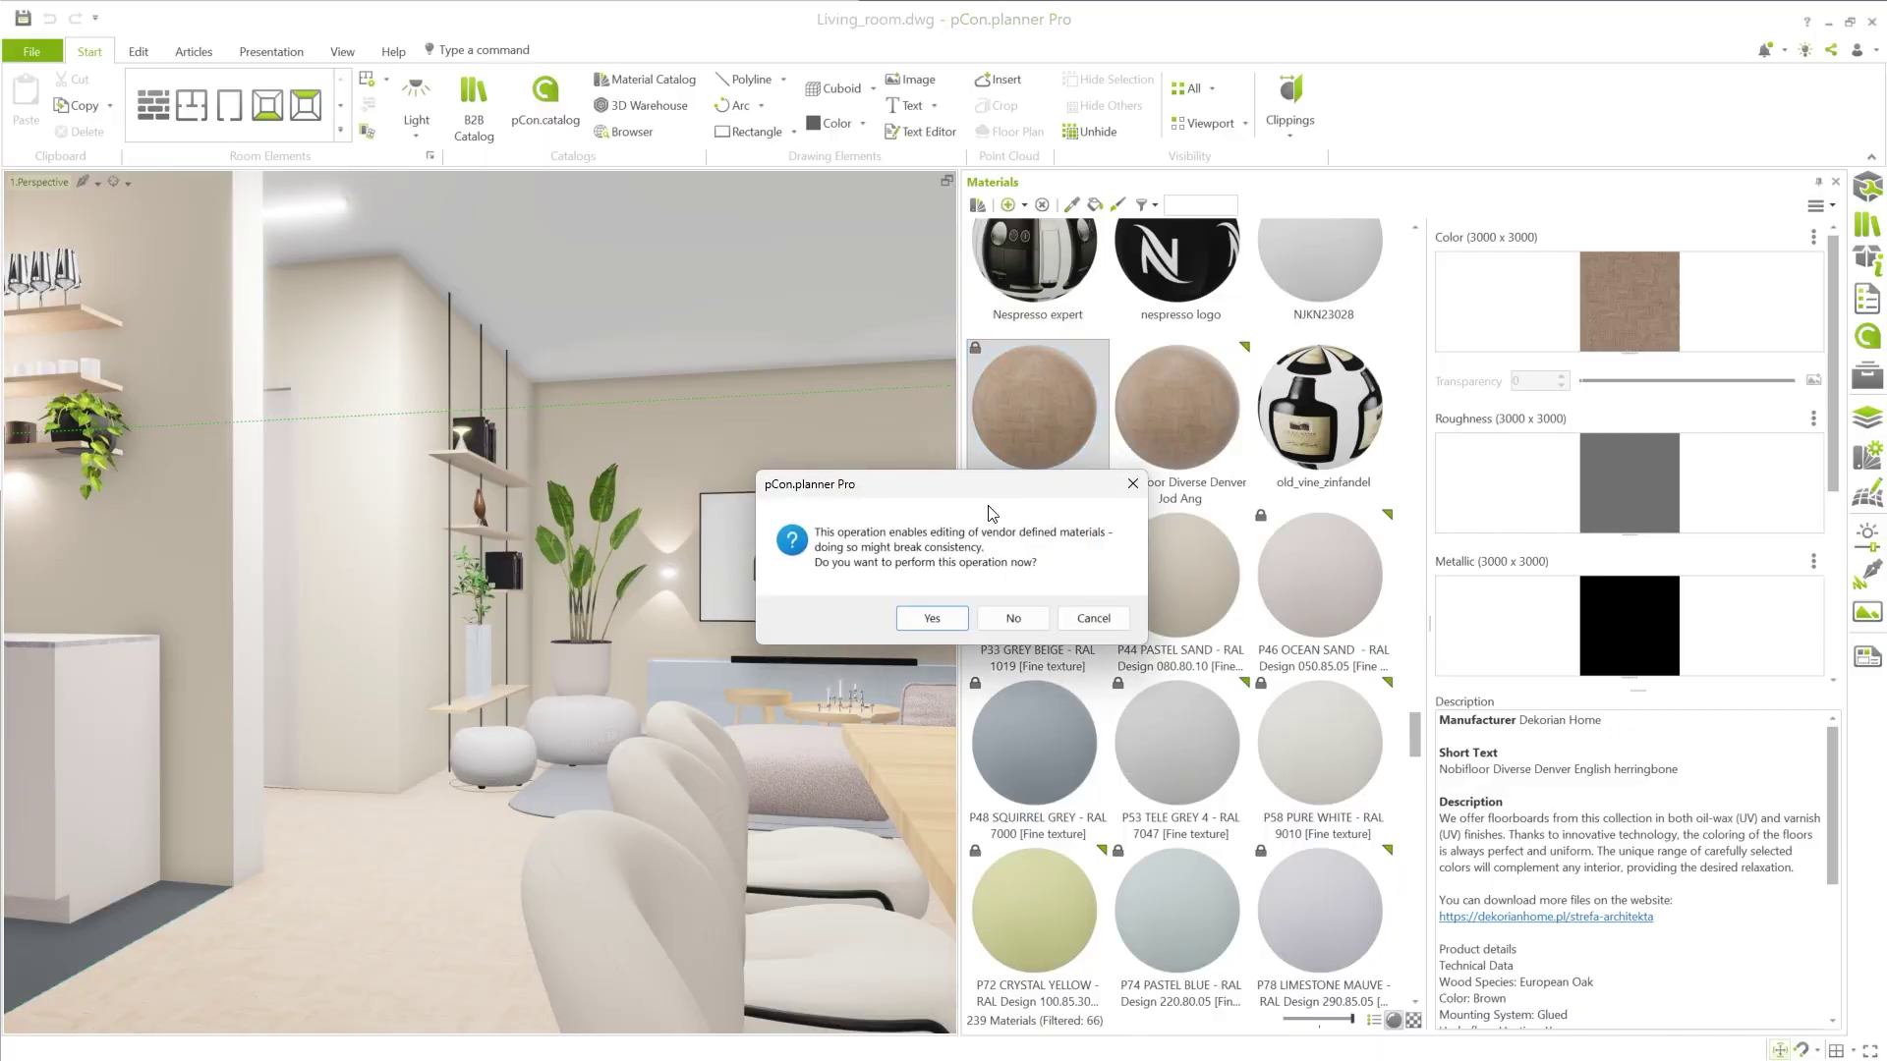
left_click(935, 614)
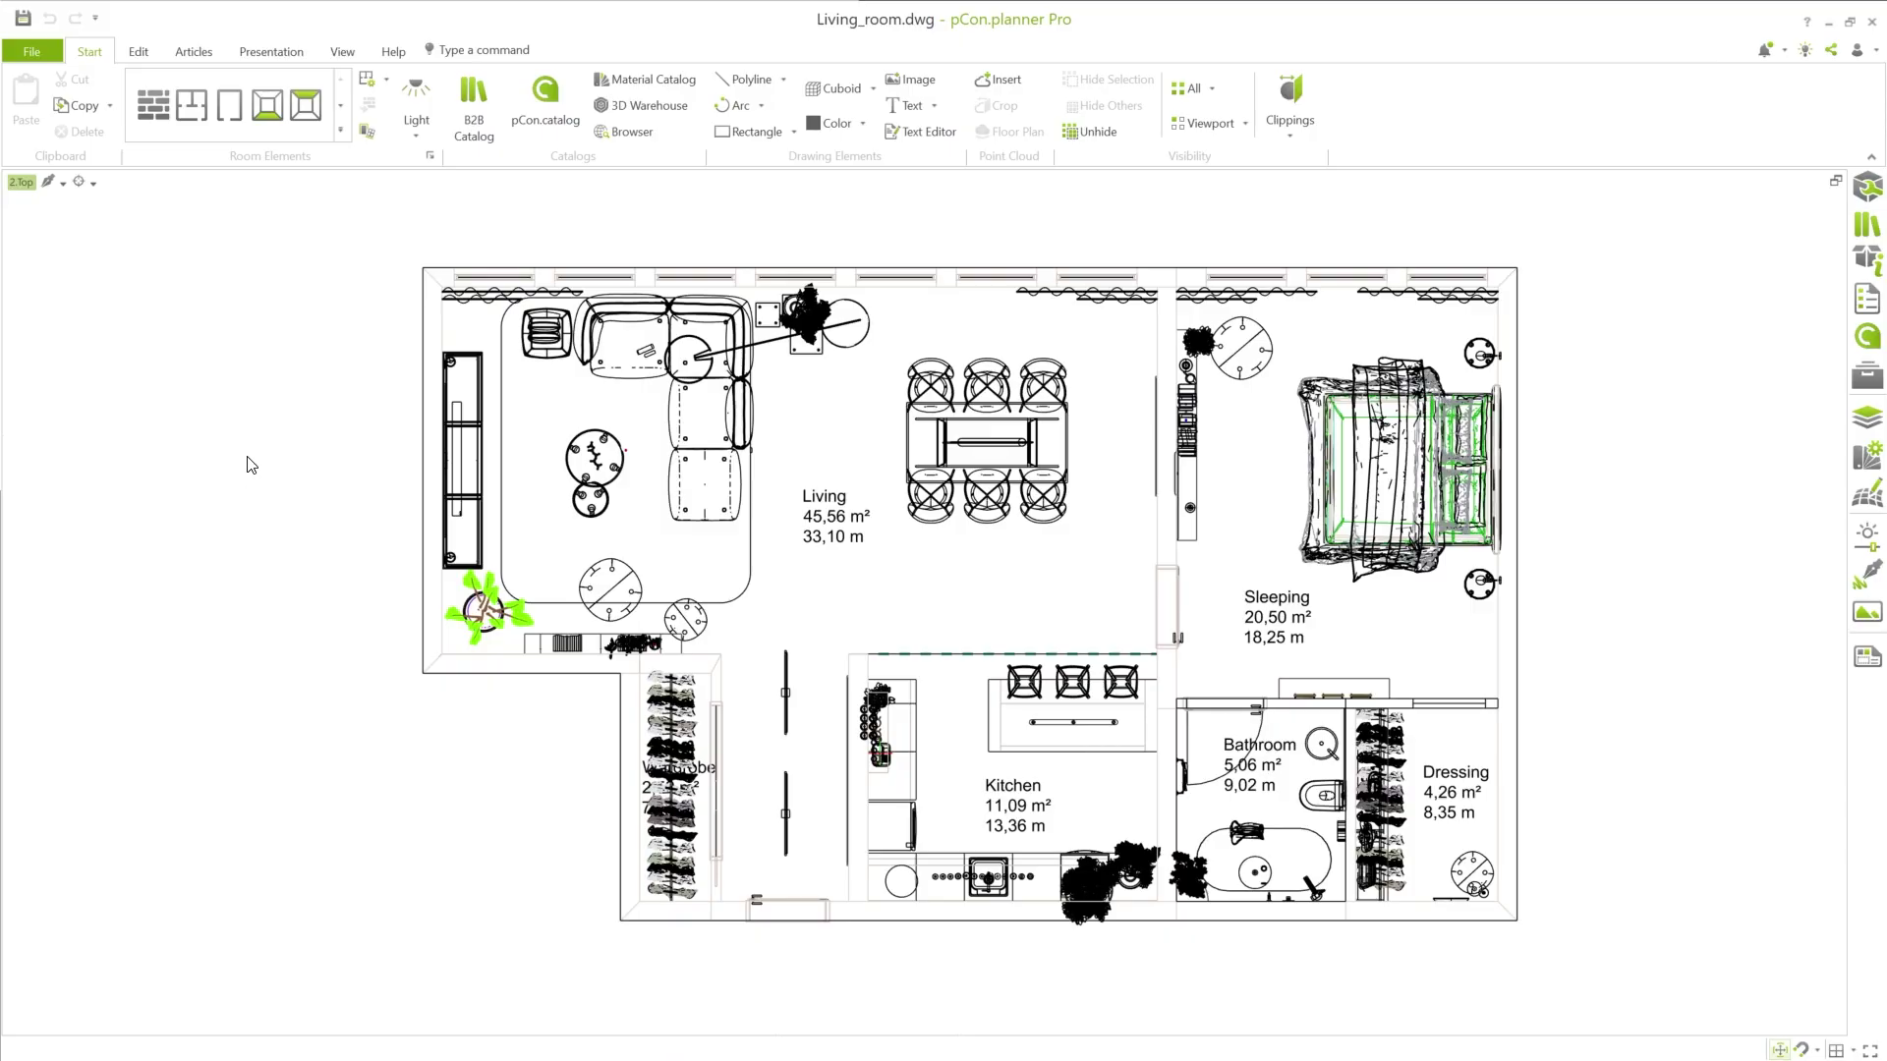
Step: Save the project as a Material Report named Living_room in the Building_Information folder
left_click(51, 55)
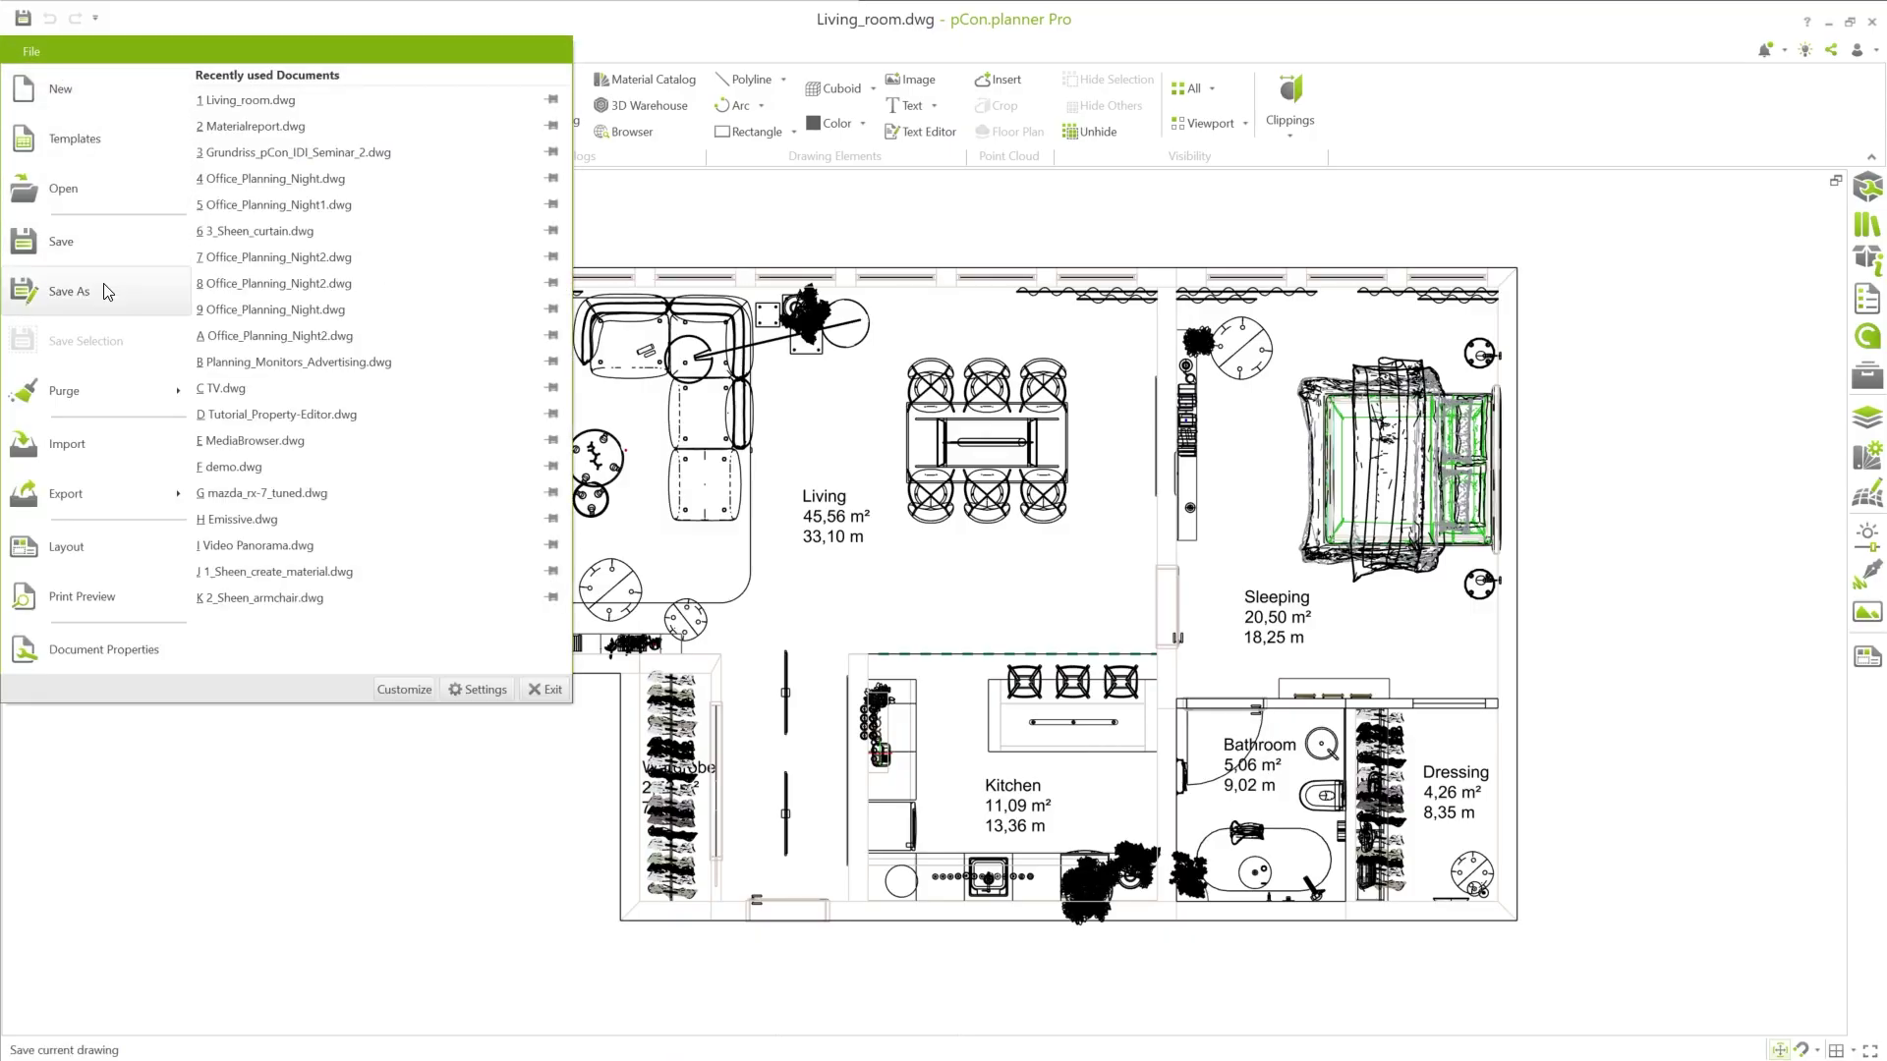
mouse_move(67, 493)
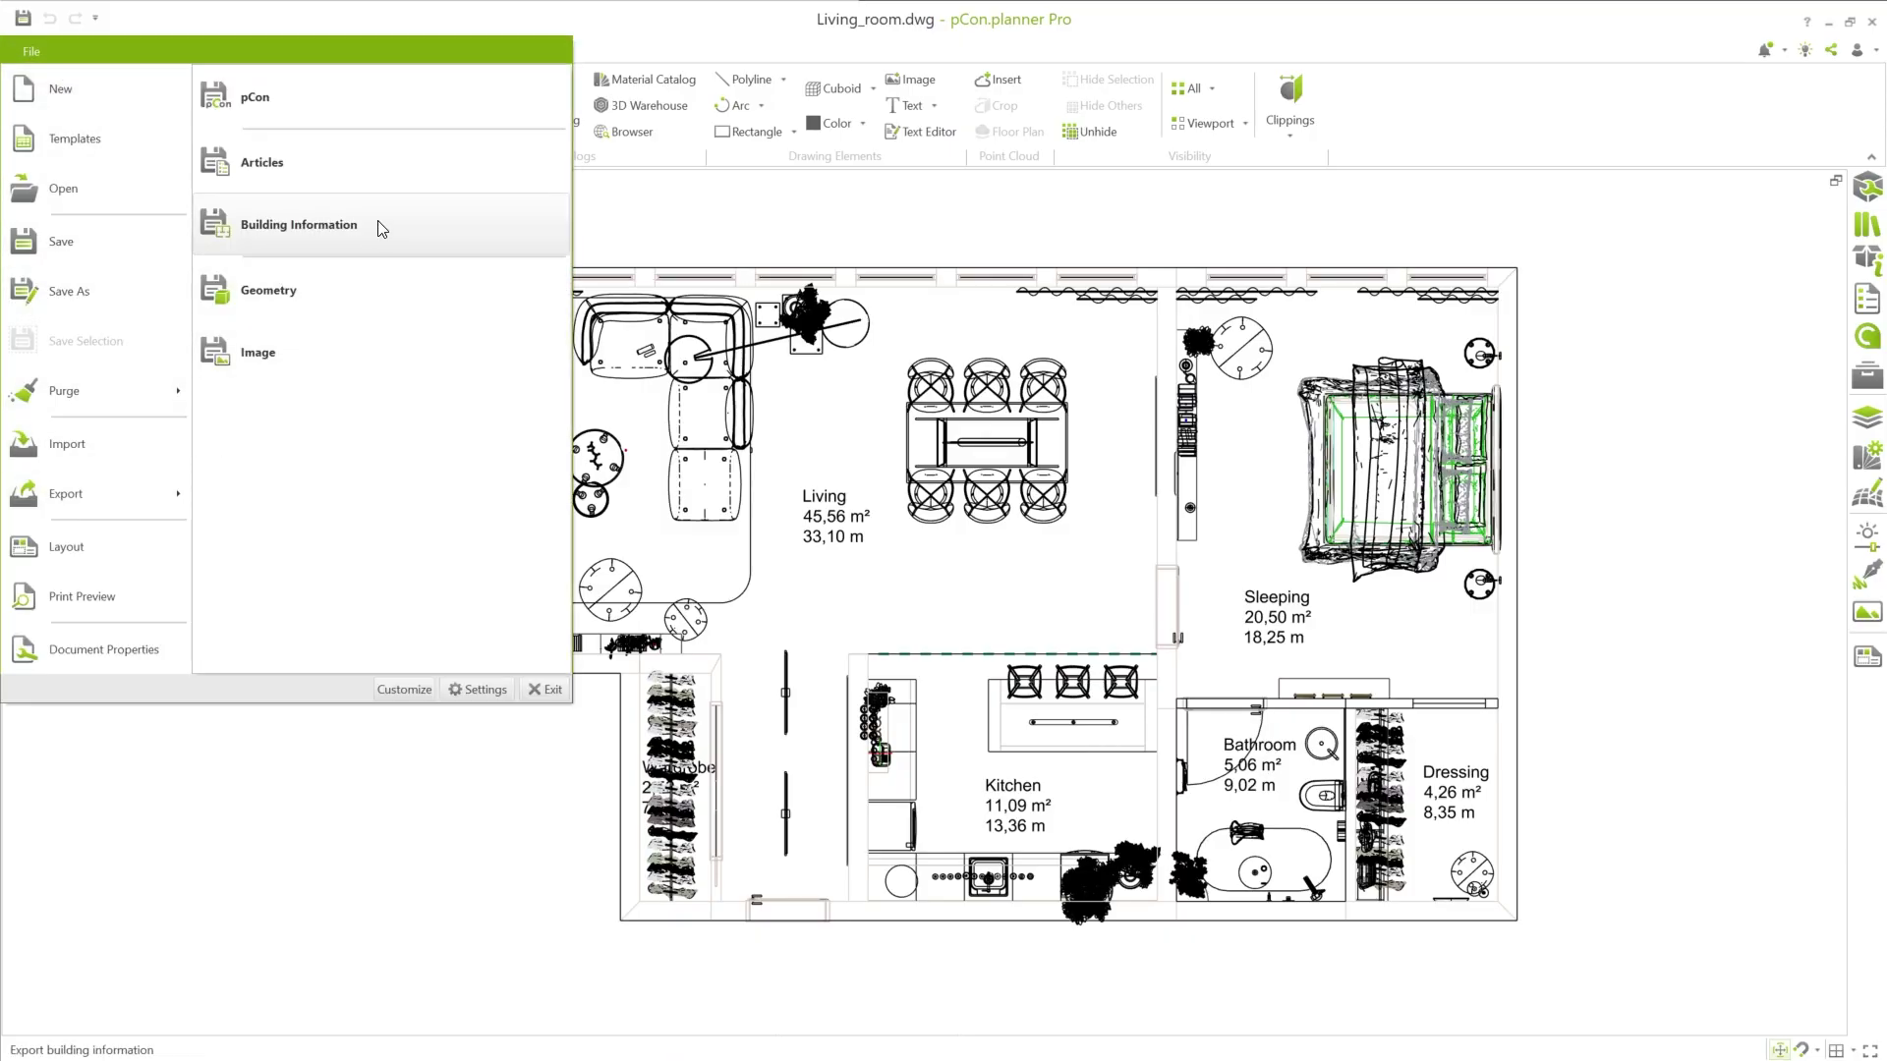
left_click(381, 229)
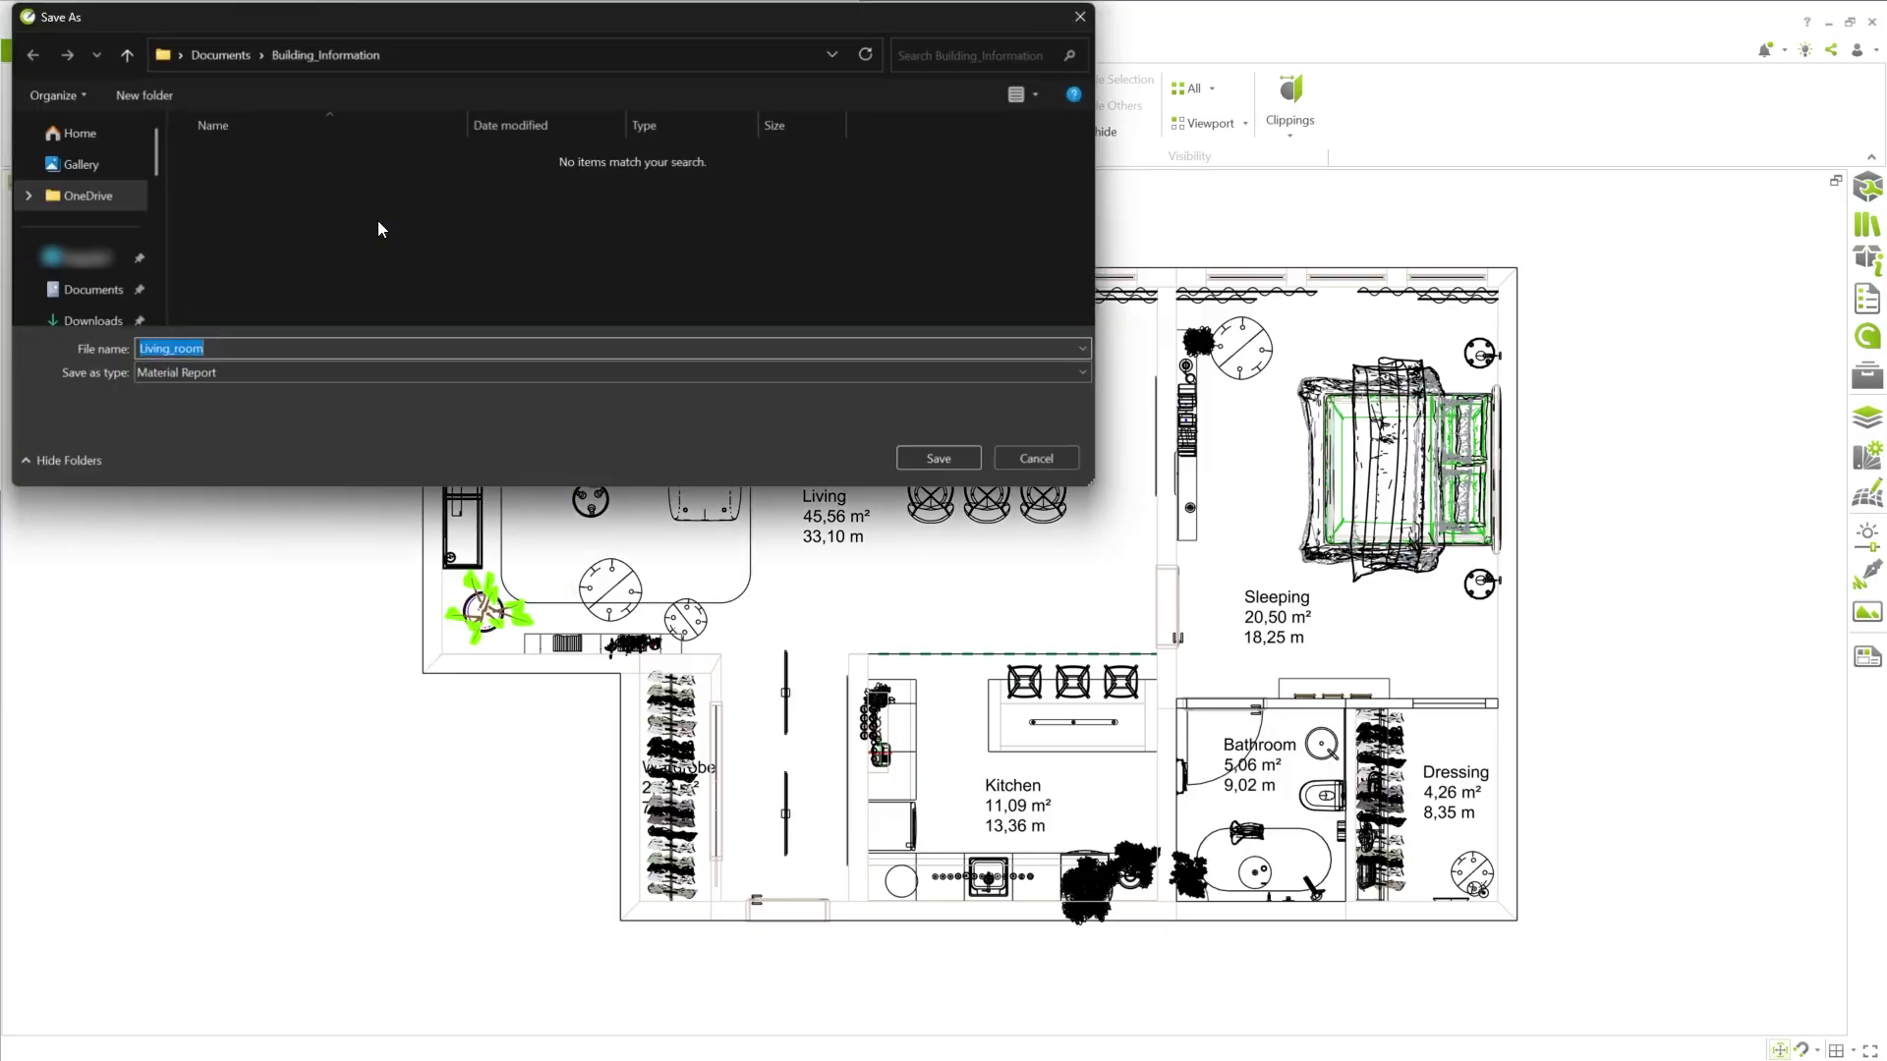
left_click(1079, 378)
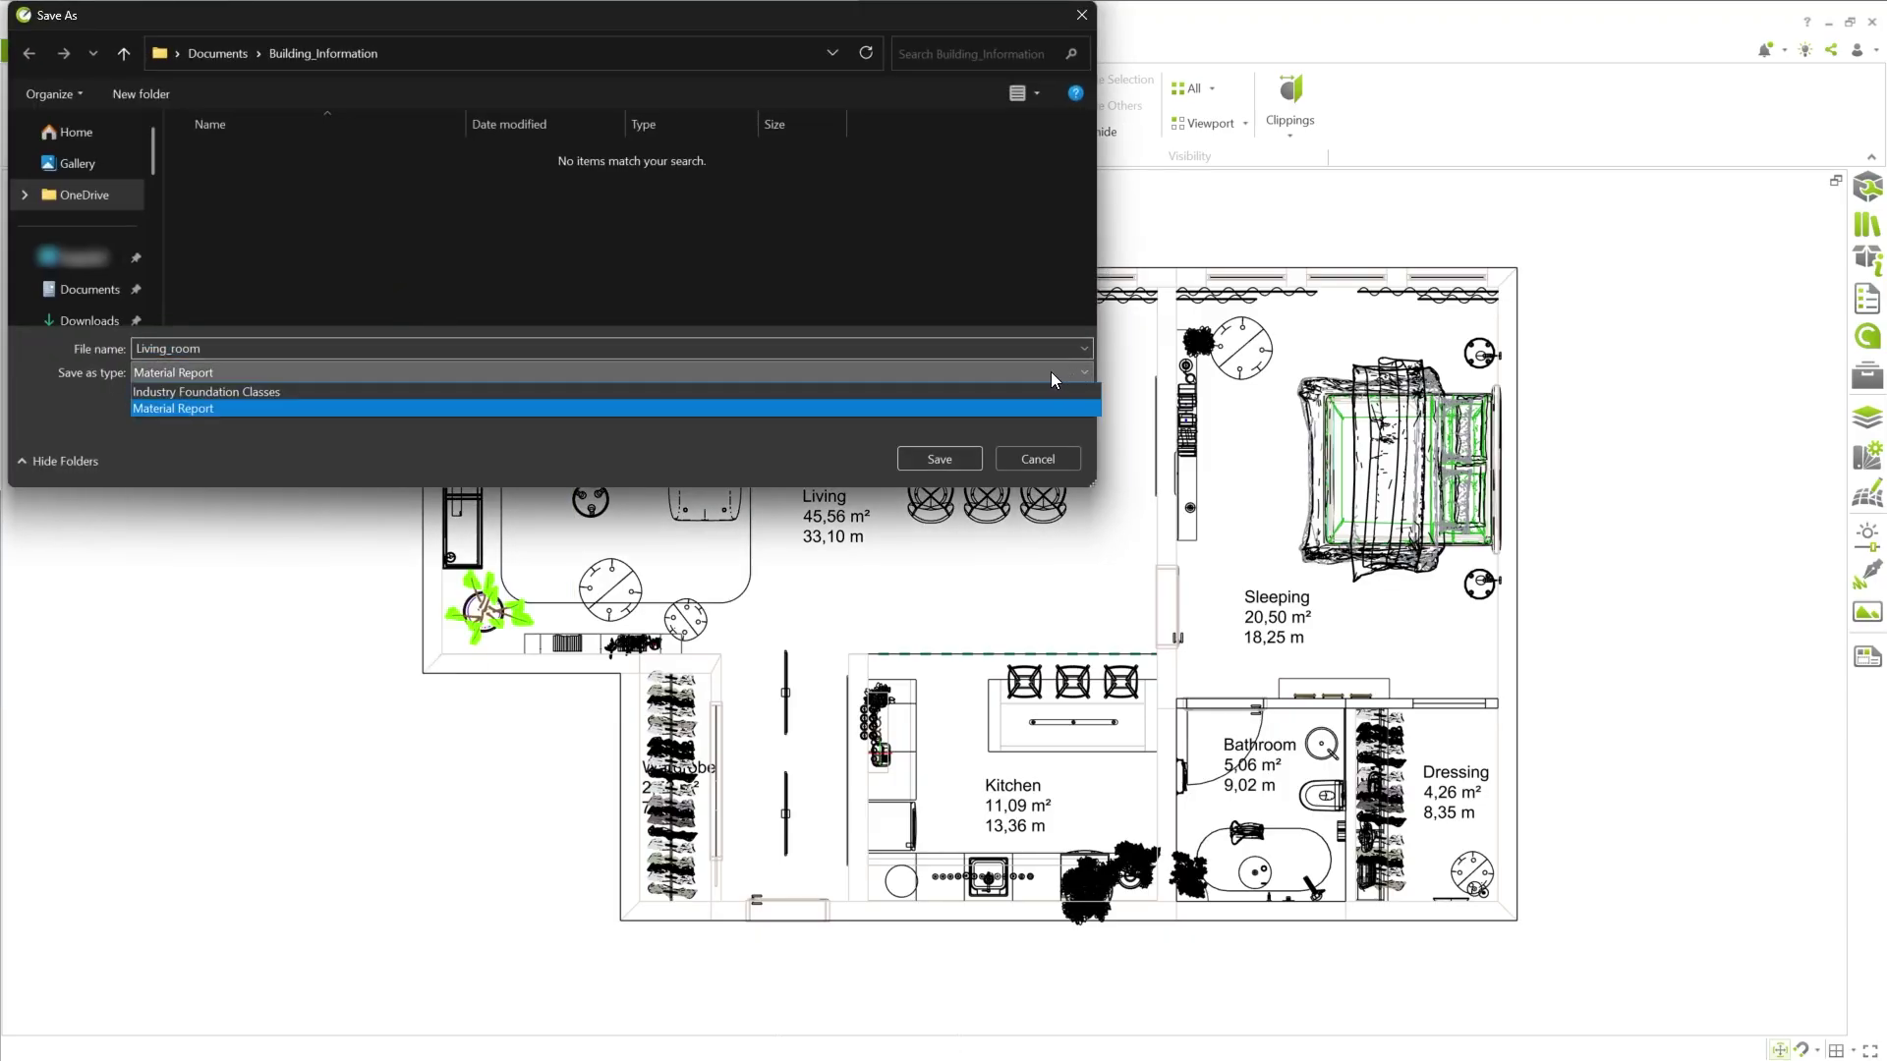
left_click(917, 403)
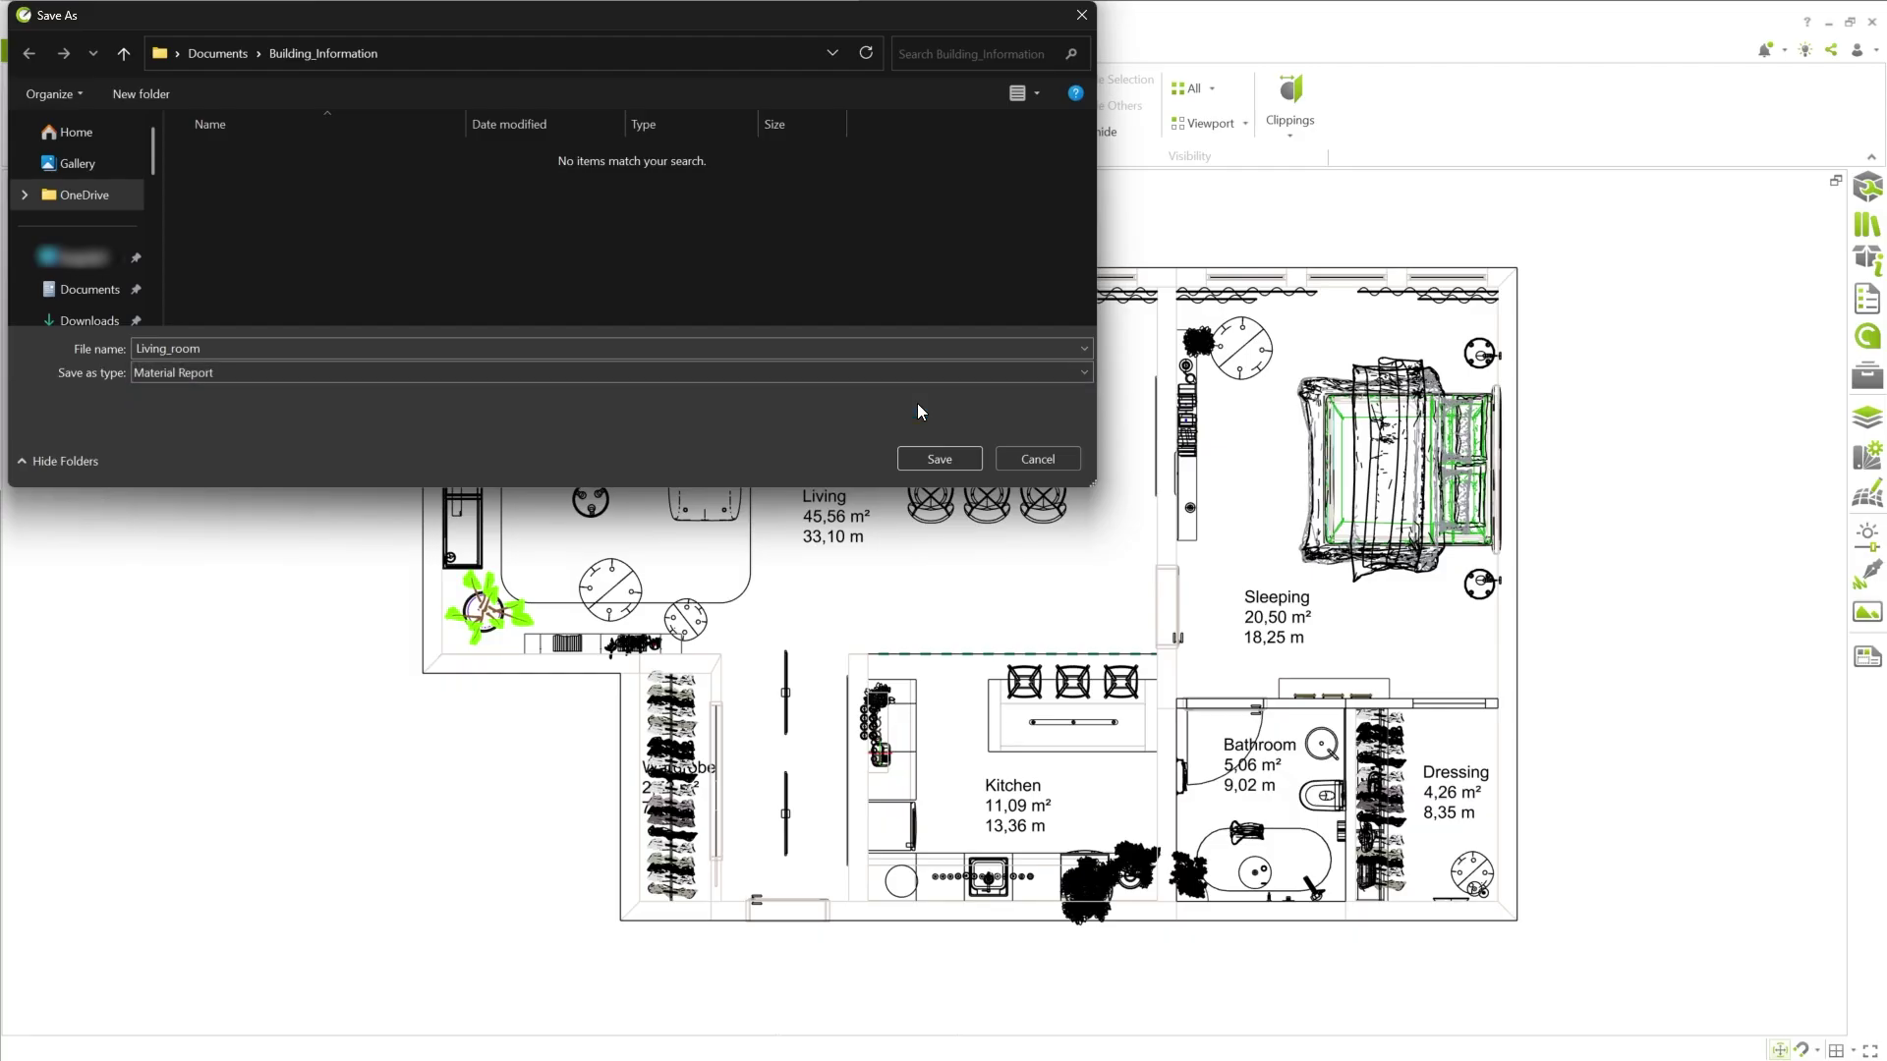
left_click(917, 458)
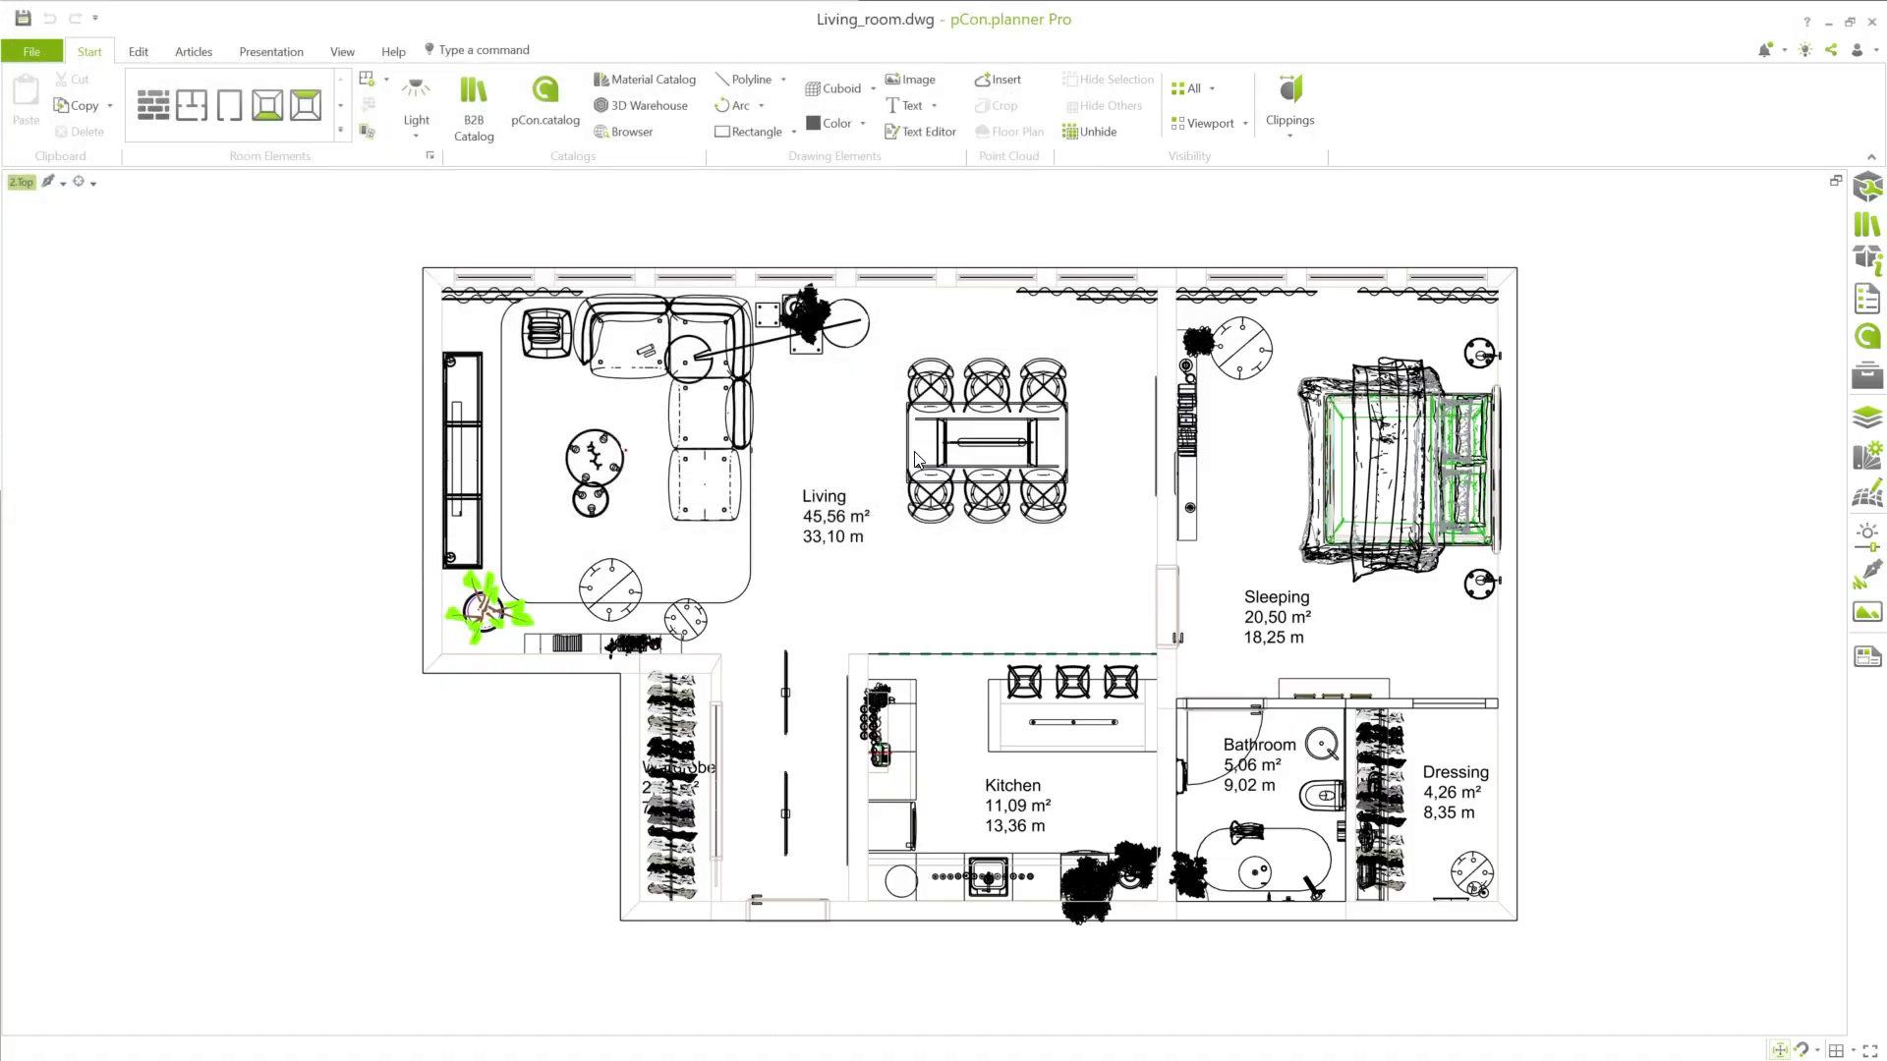
Step: Select the Living, Sleeping, Dressing and Wardrobe rooms for the report and confirm
left_click(865, 460)
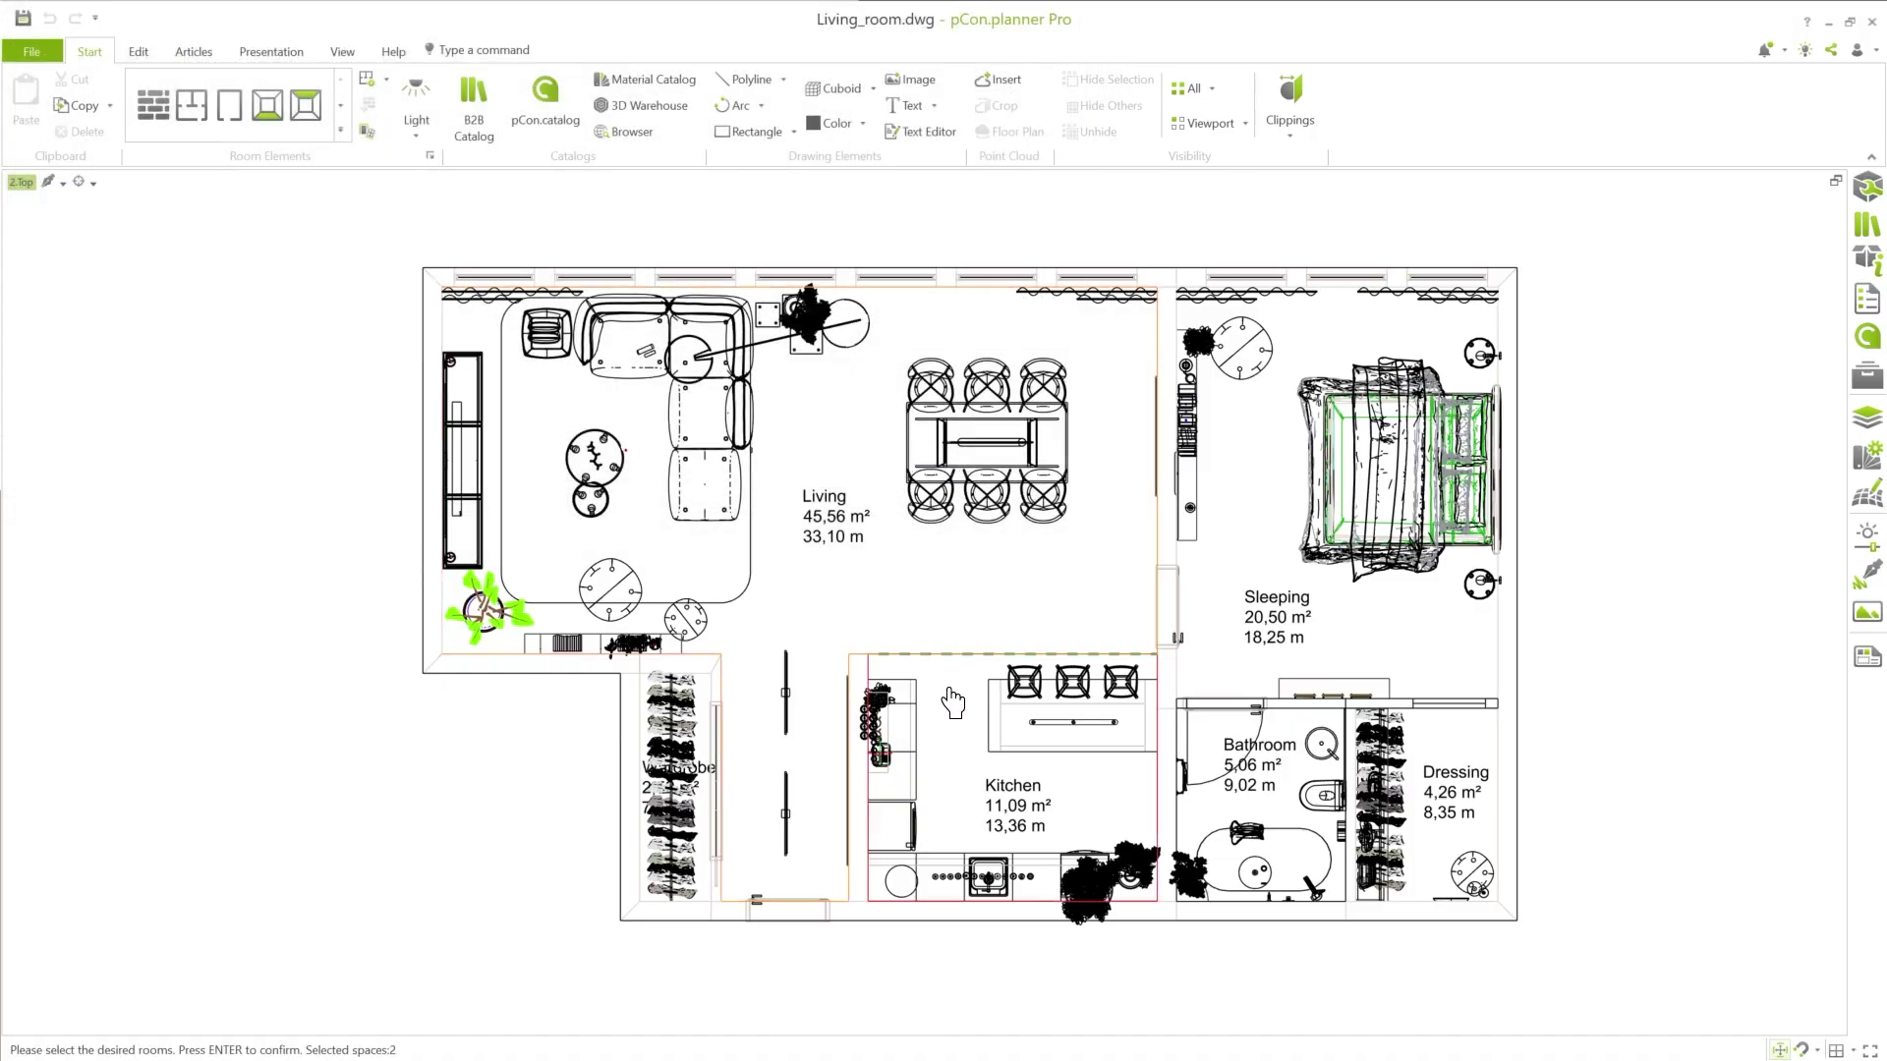
left_click(1235, 577)
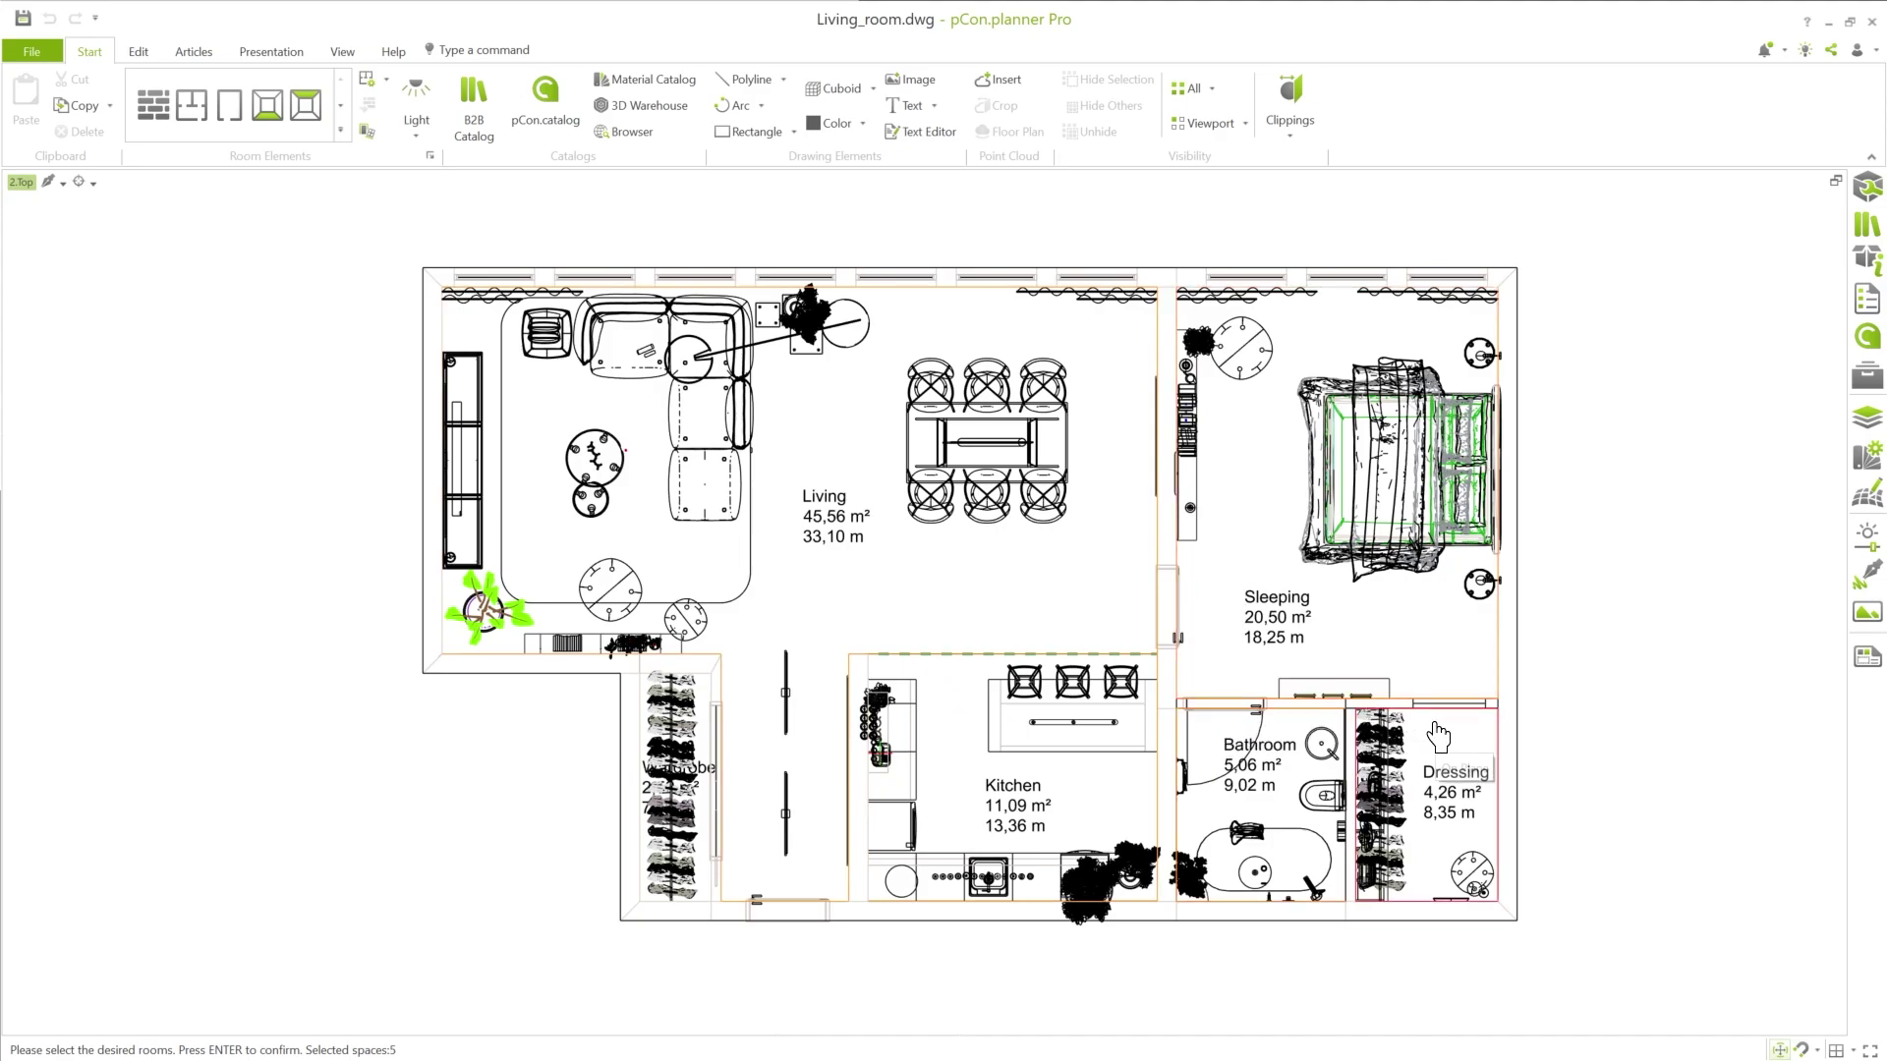
left_click(1455, 766)
left_click(695, 727)
key("Return")
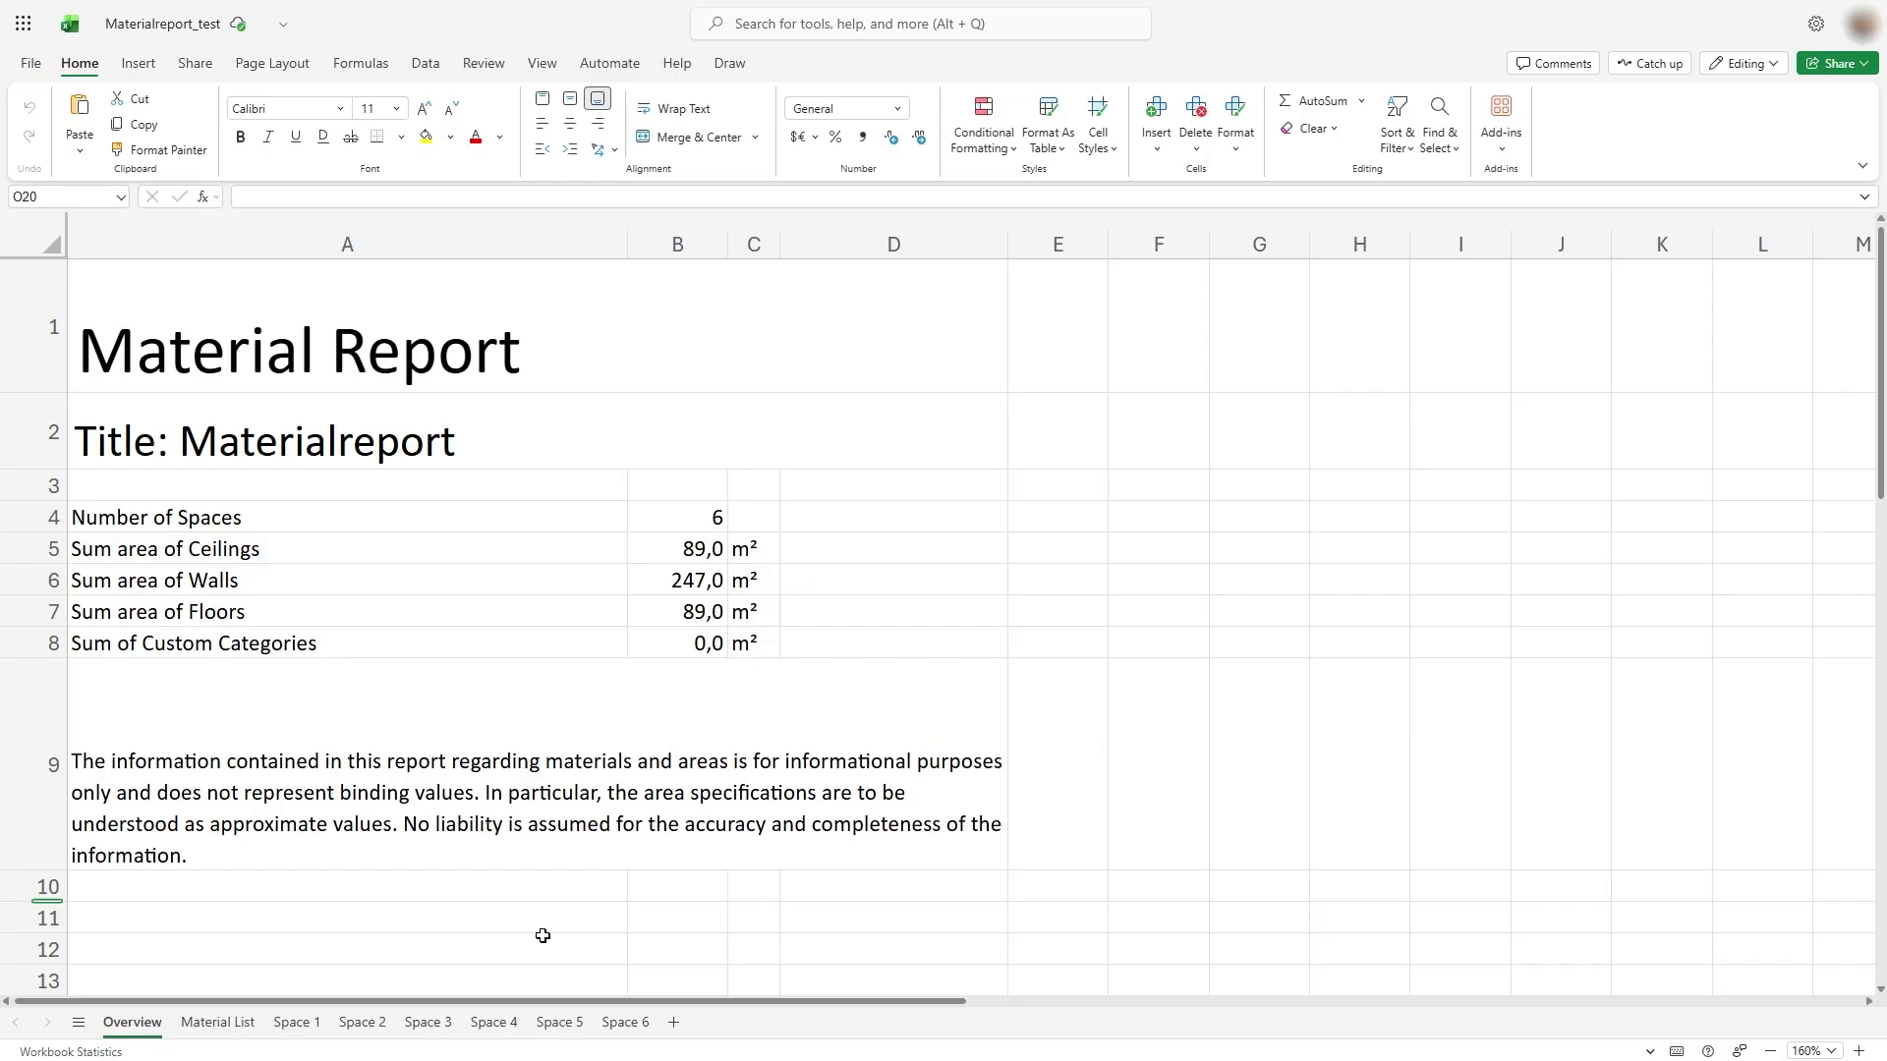
Step: Filter the Material List by cell value 'Wall', then view the Space 1 sheet
left_click(235, 1024)
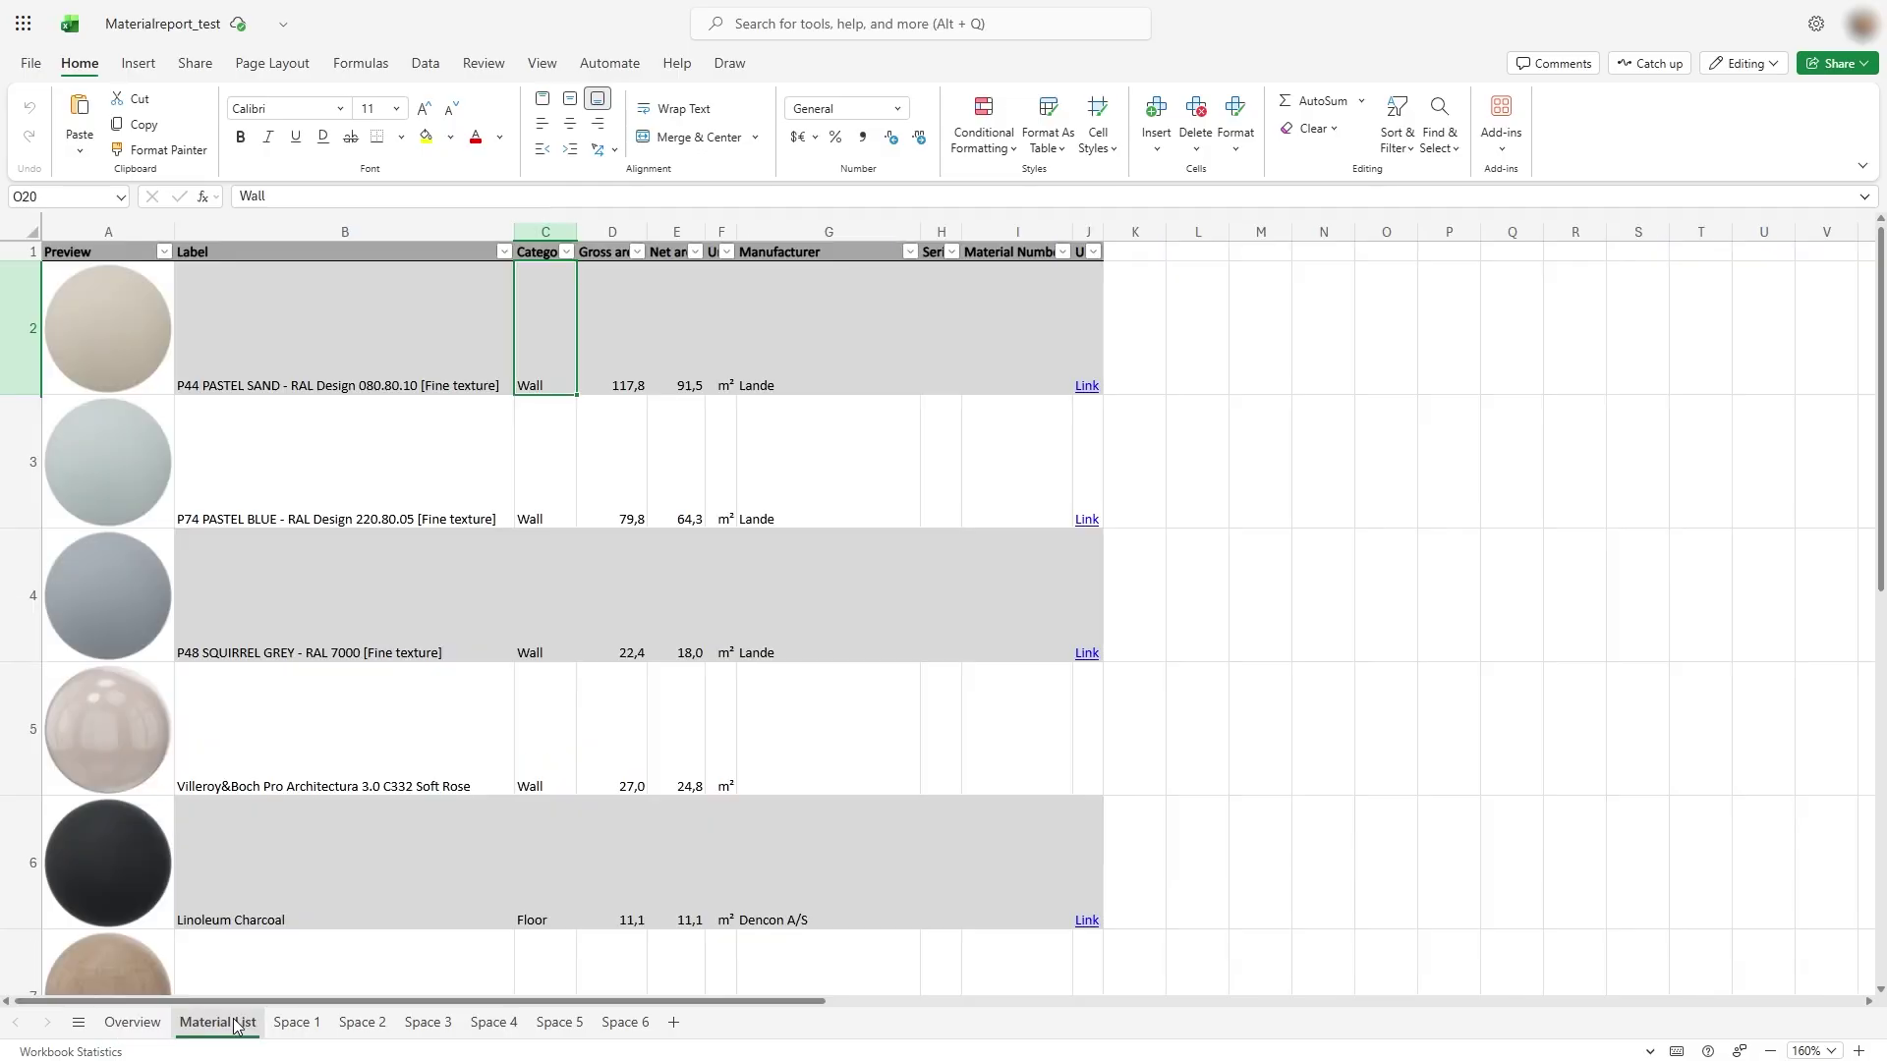
right_click(561, 328)
mouse_move(634, 580)
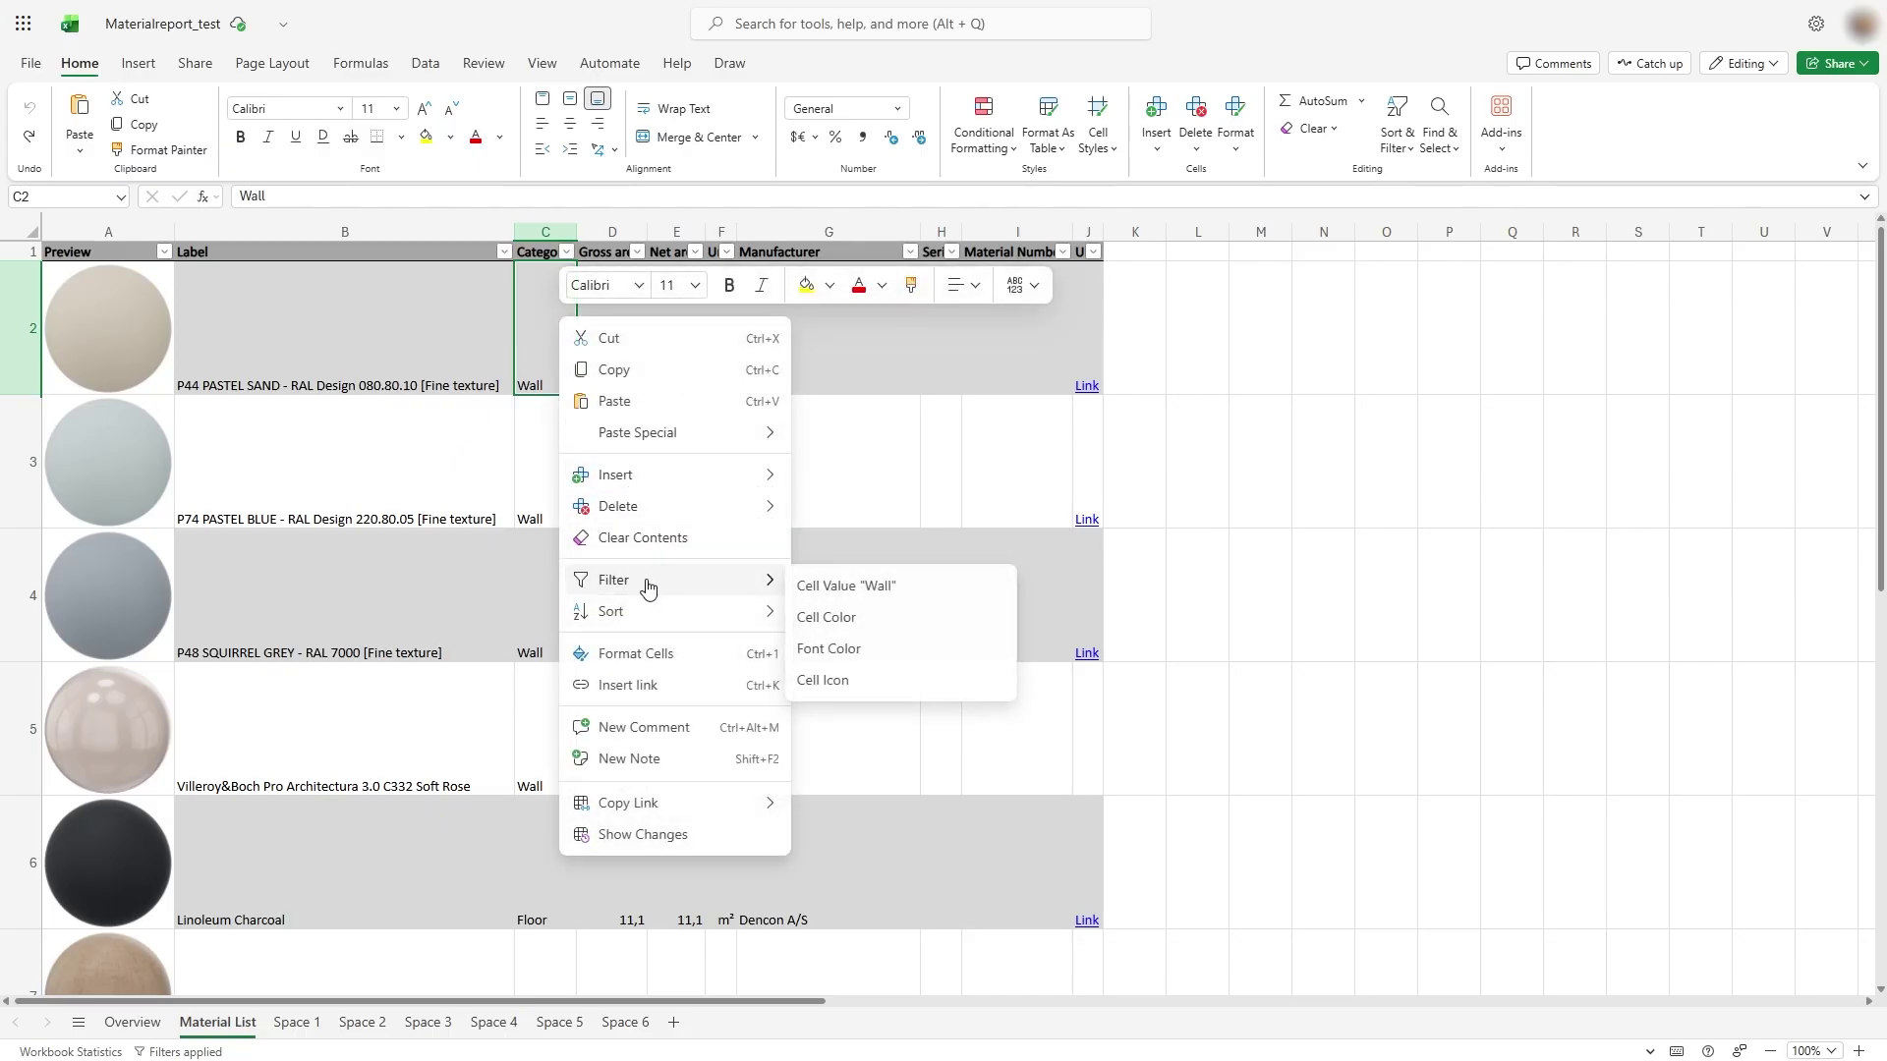
left_click(813, 587)
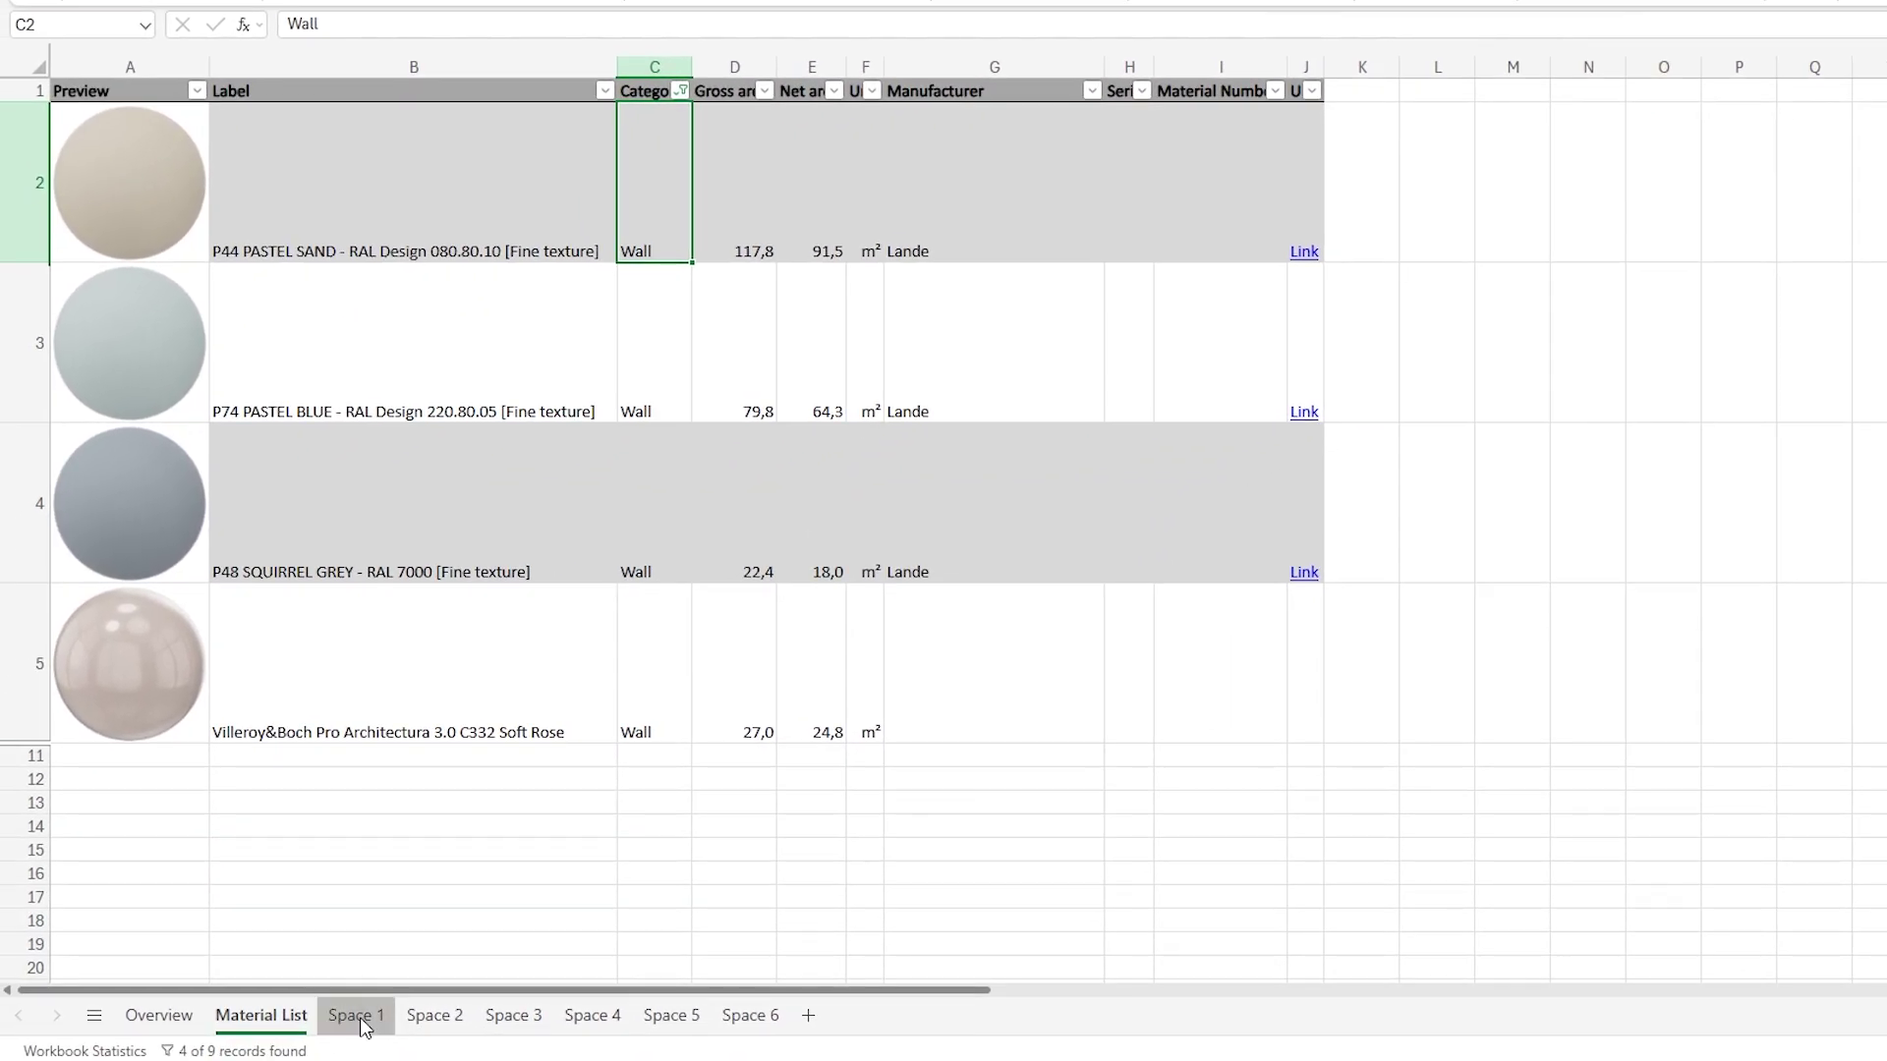
left_click(356, 1018)
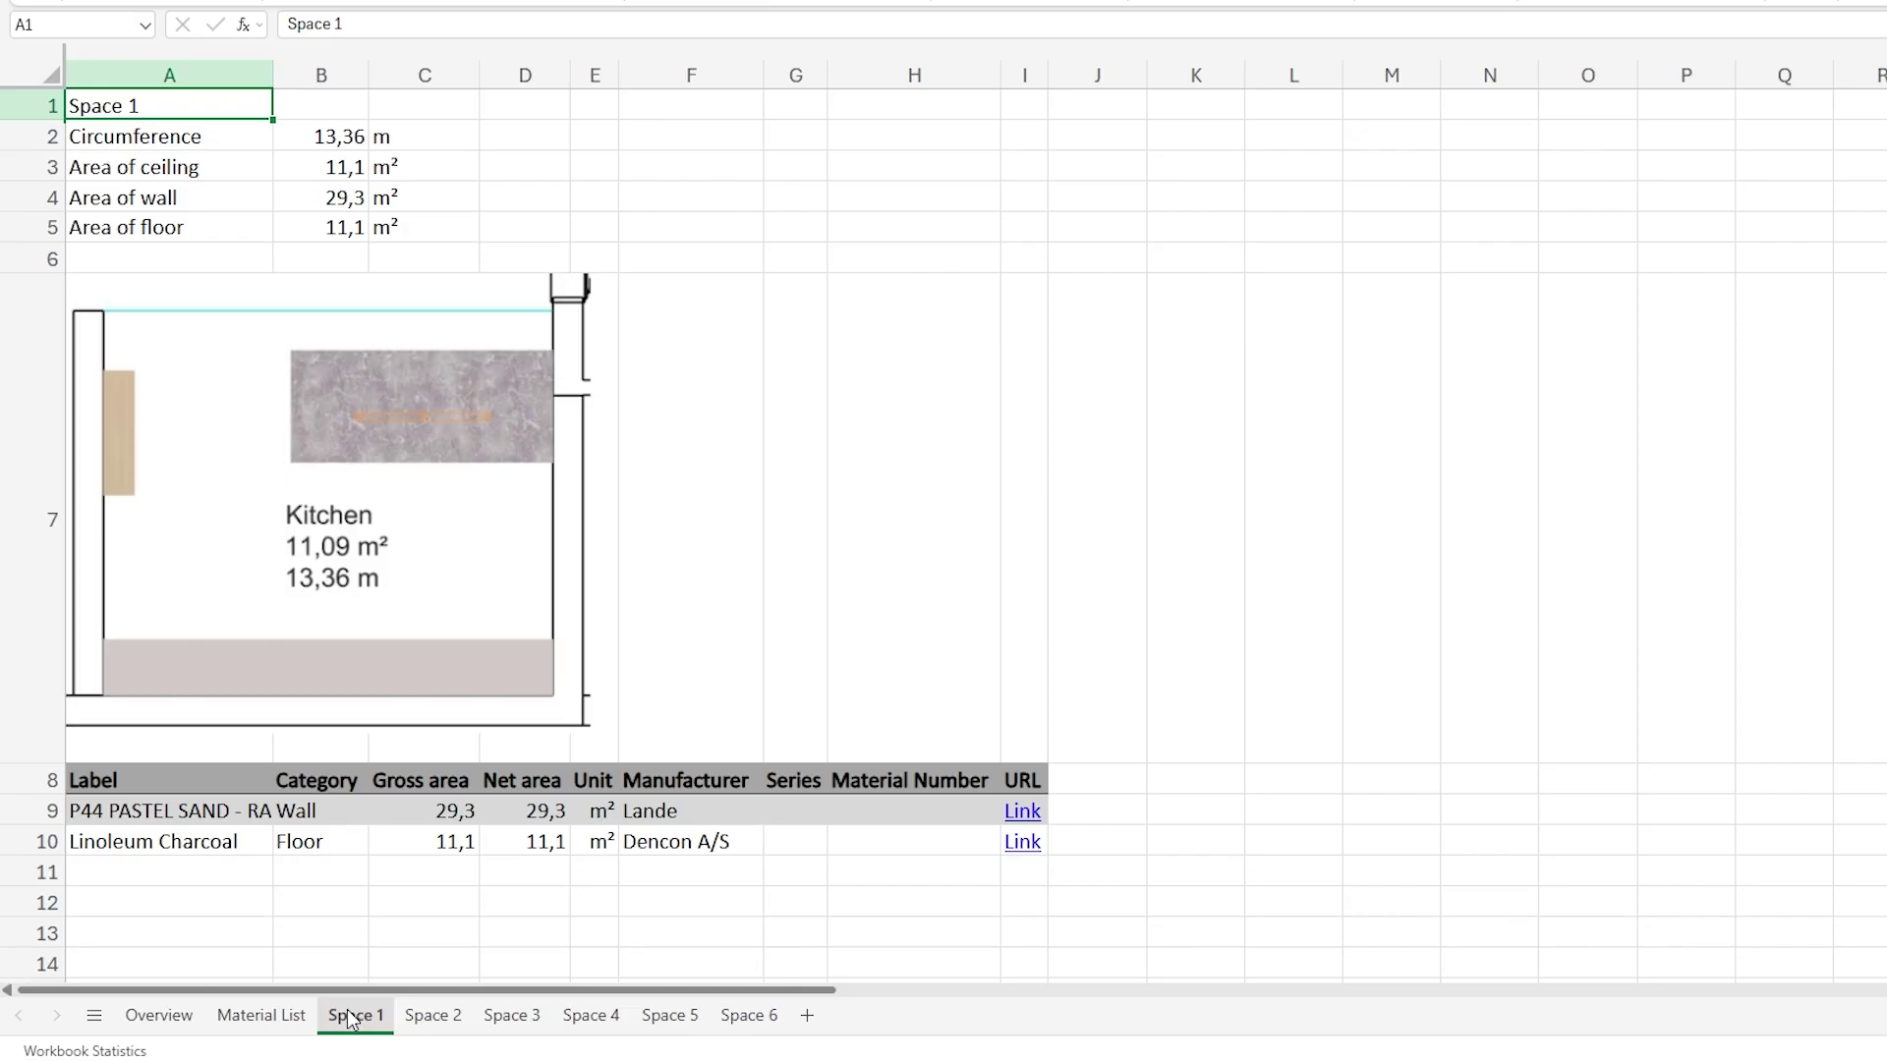
Step: View the Space 2, Space 3 and Space 4 sheets, then return to Overview
left_click(425, 1018)
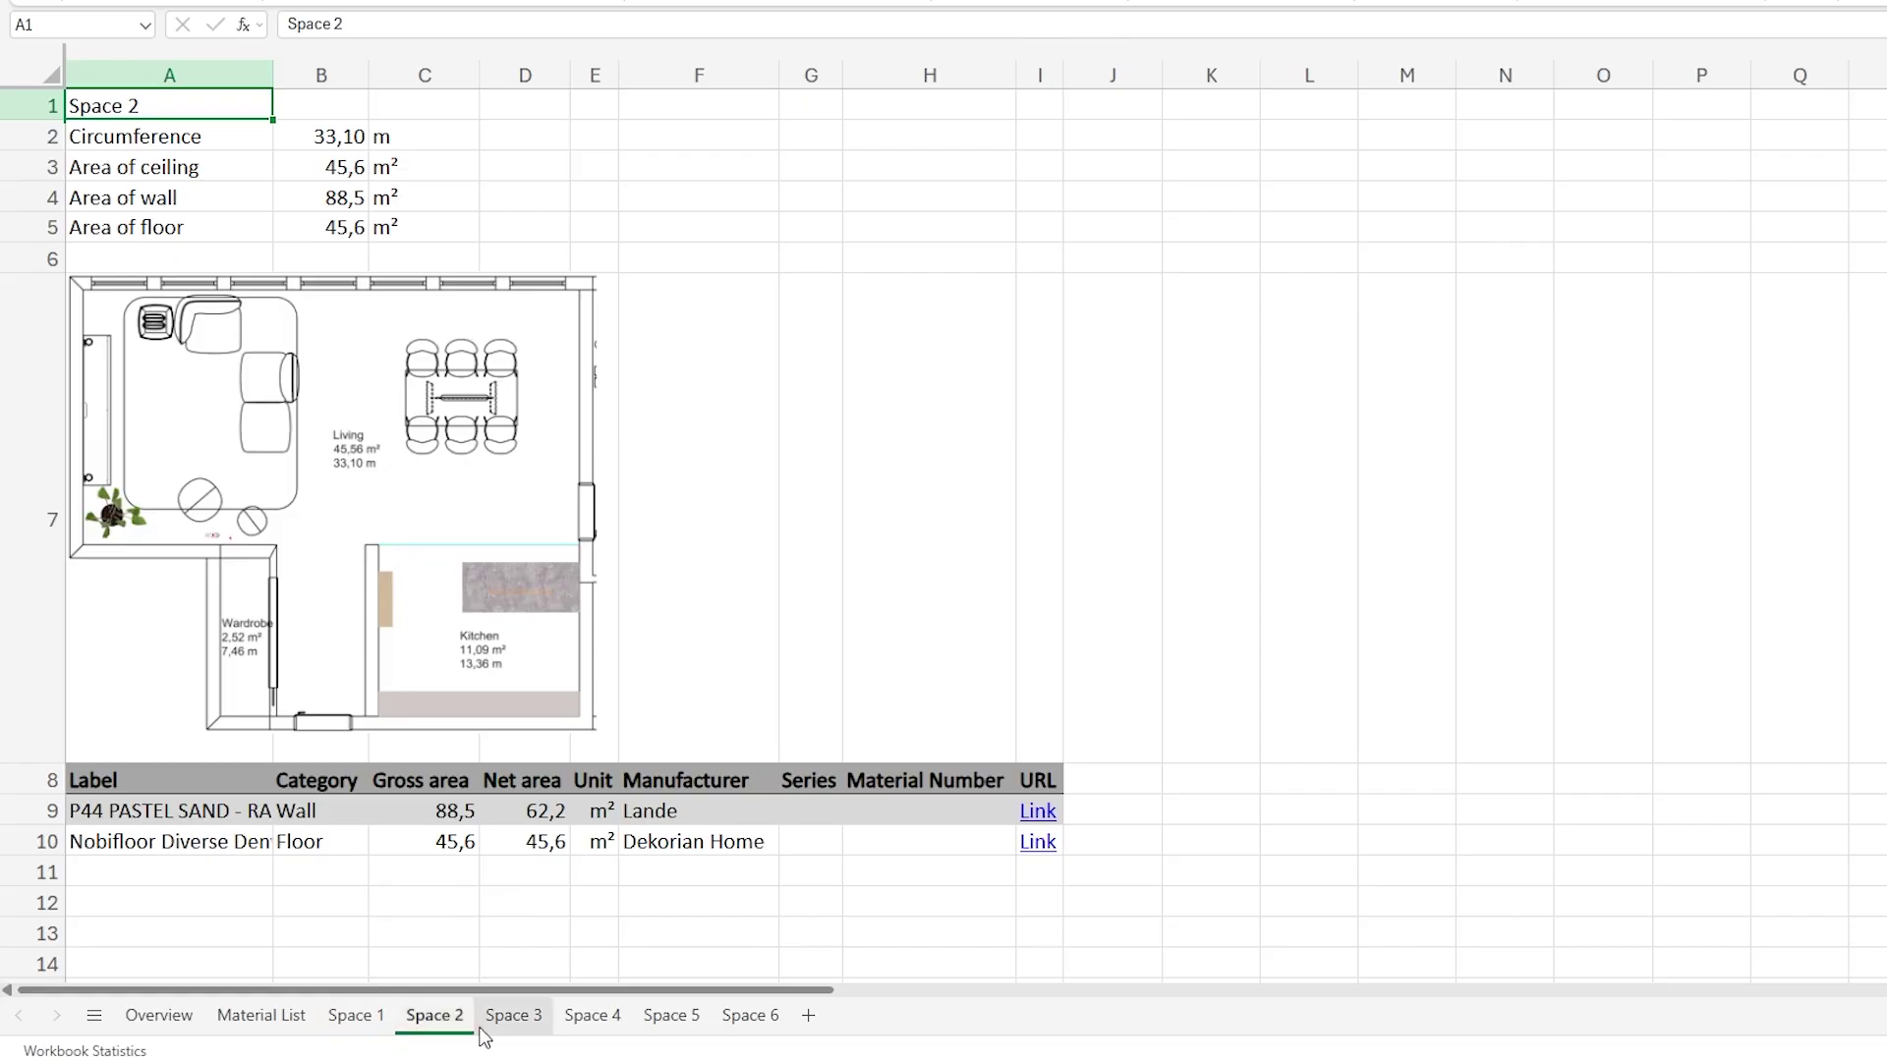
left_click(535, 1028)
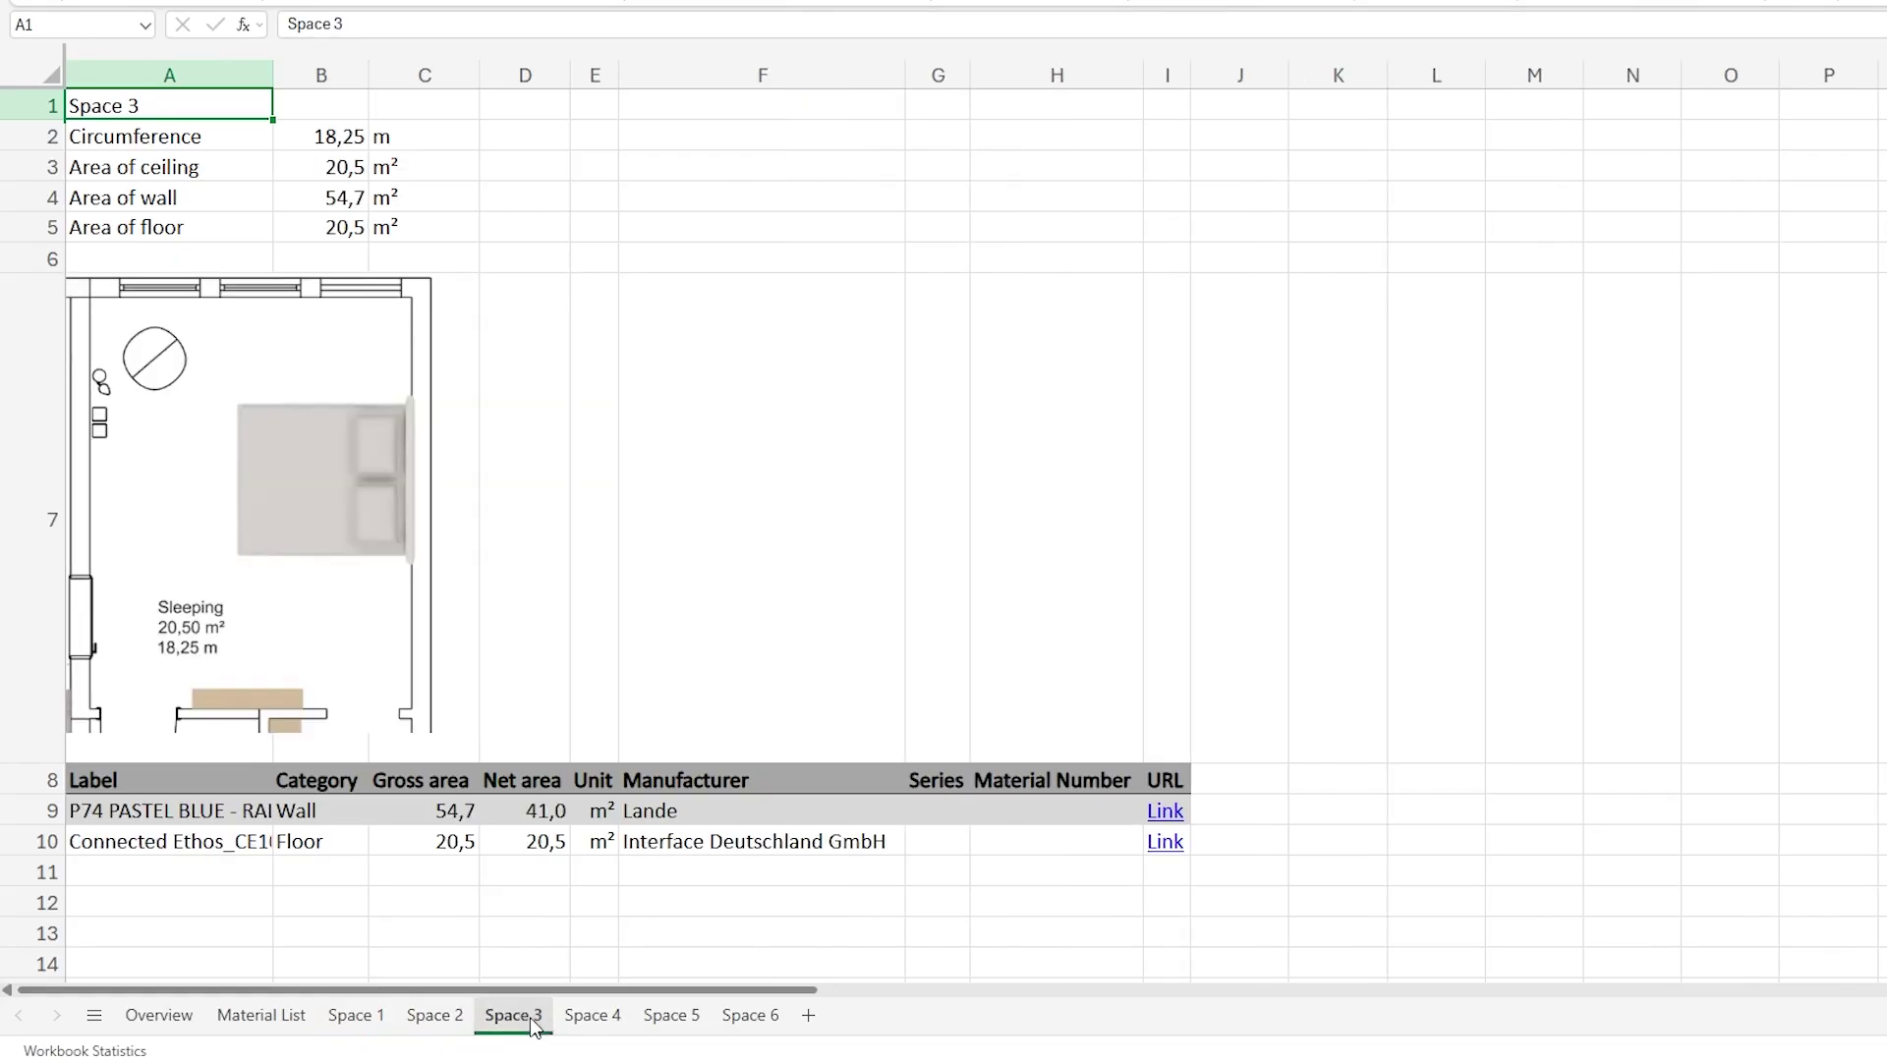
left_click(609, 1028)
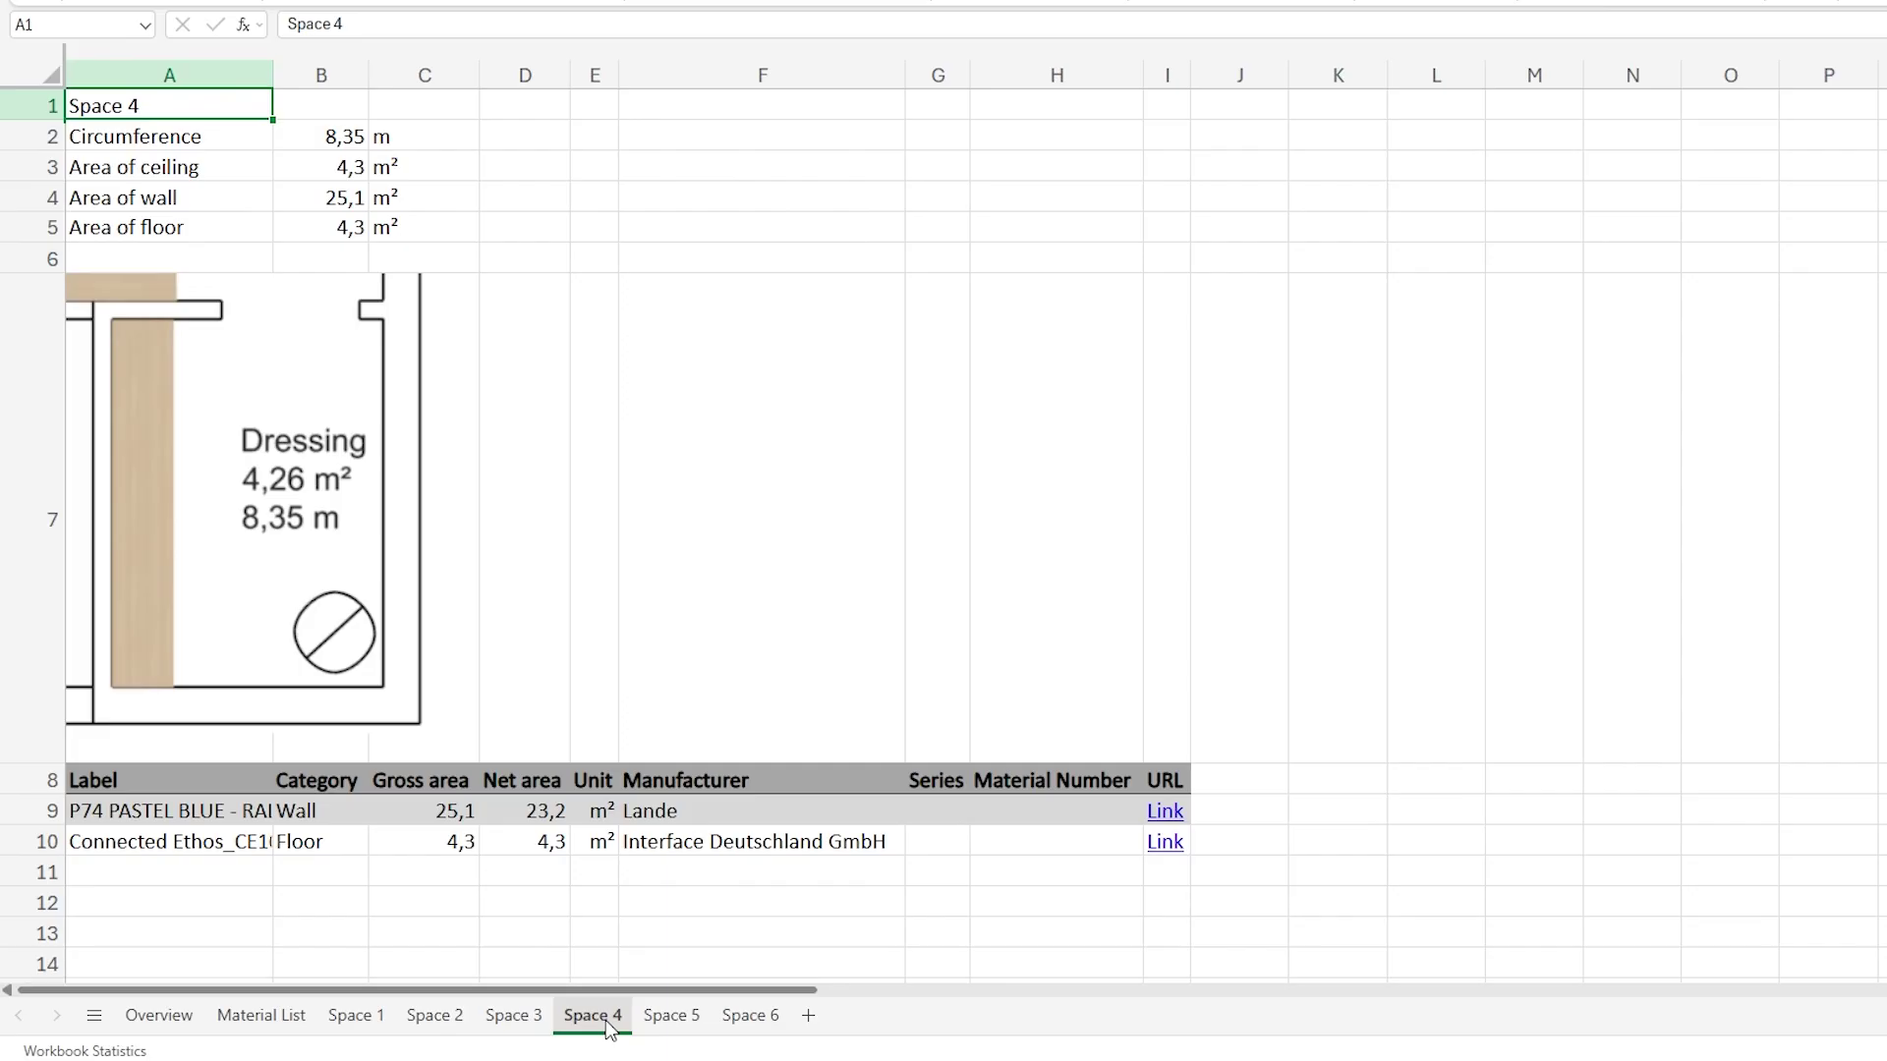
left_click(184, 1022)
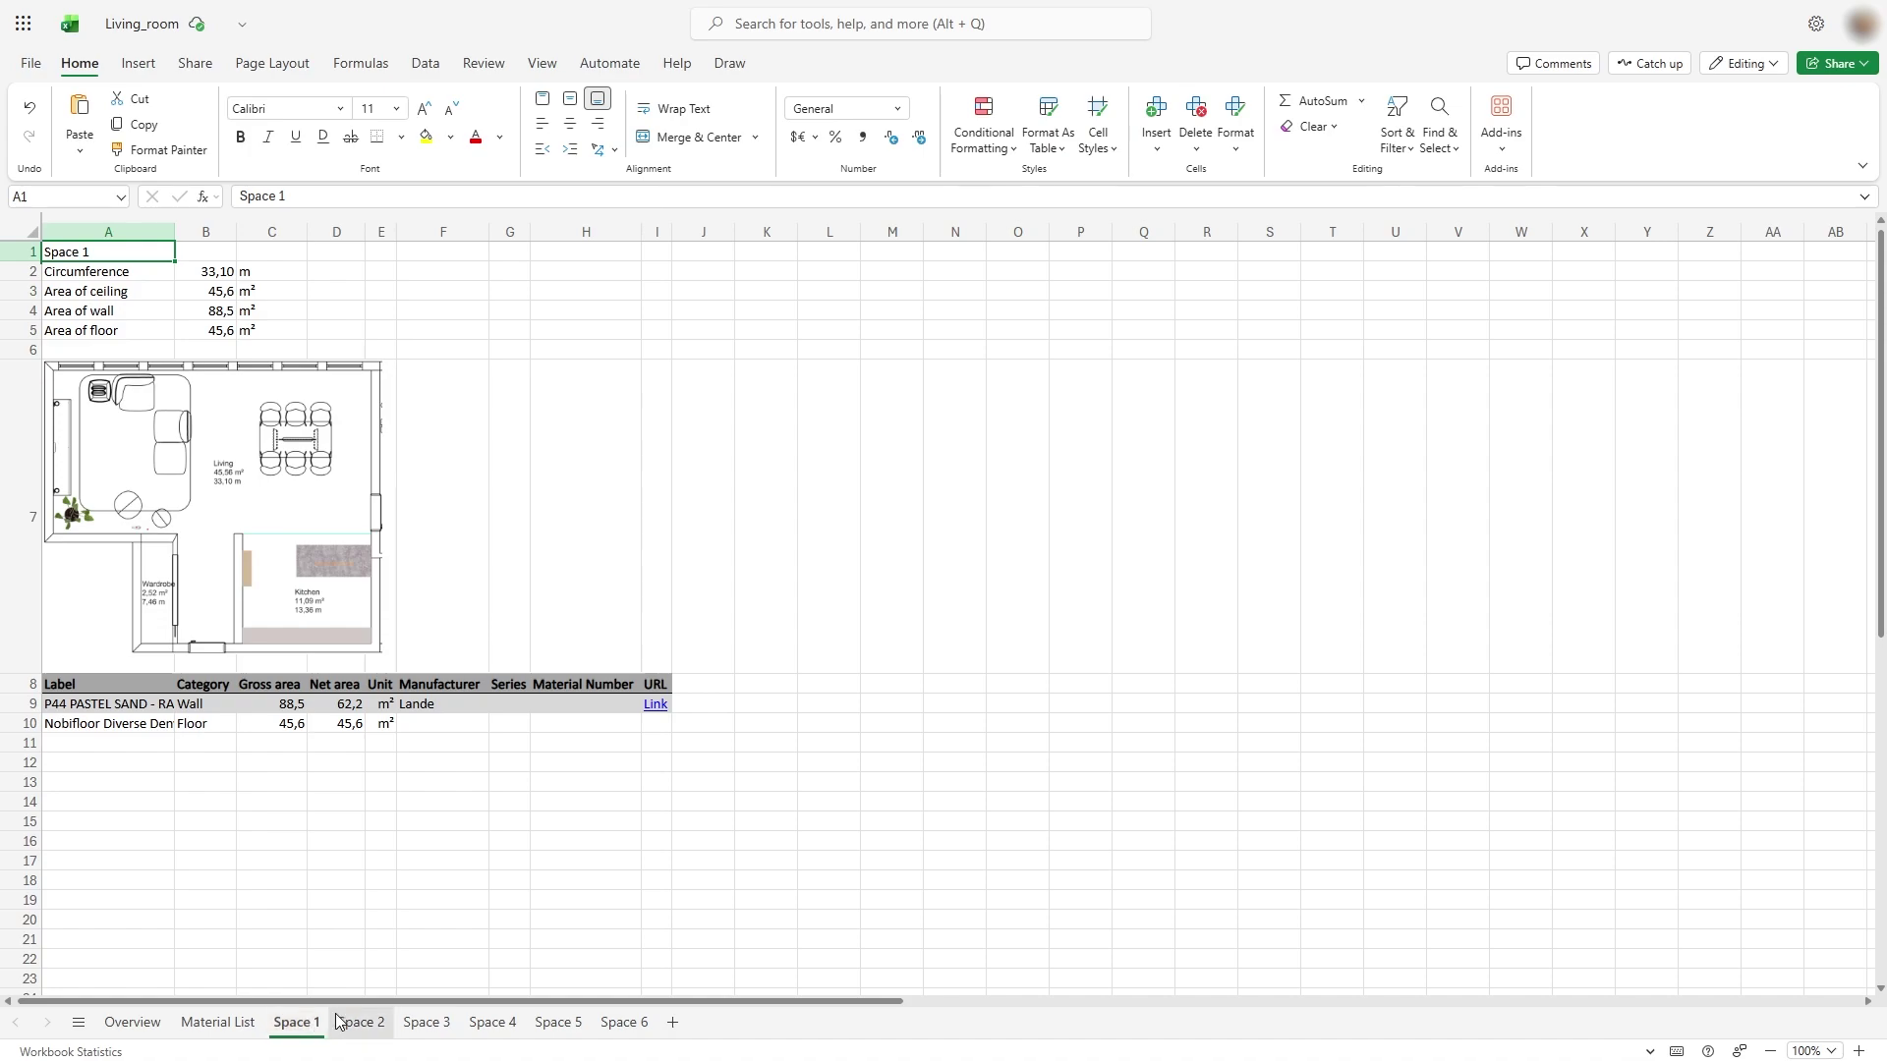
Step: View the Space 2 and Space 3 sheets, ending on Space 4's 5.1 m² bathroom
left_click(342, 1024)
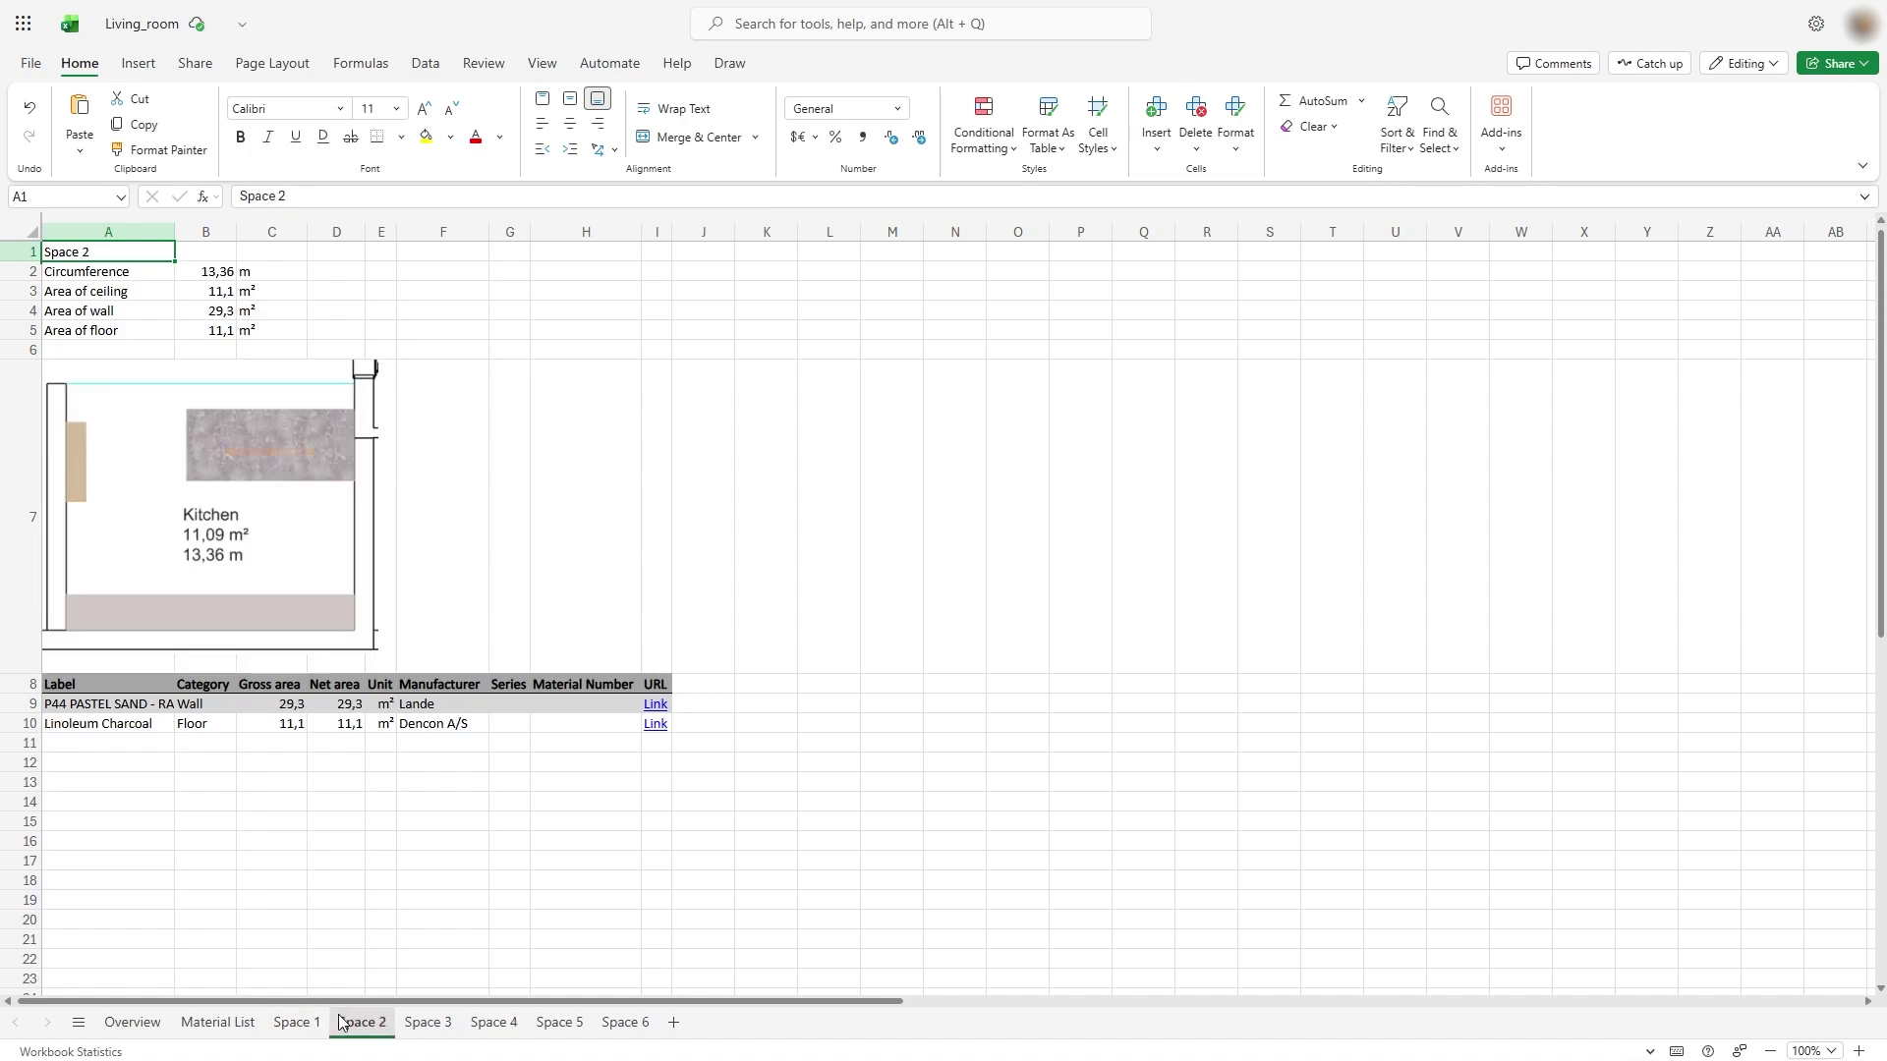
left_click(416, 1022)
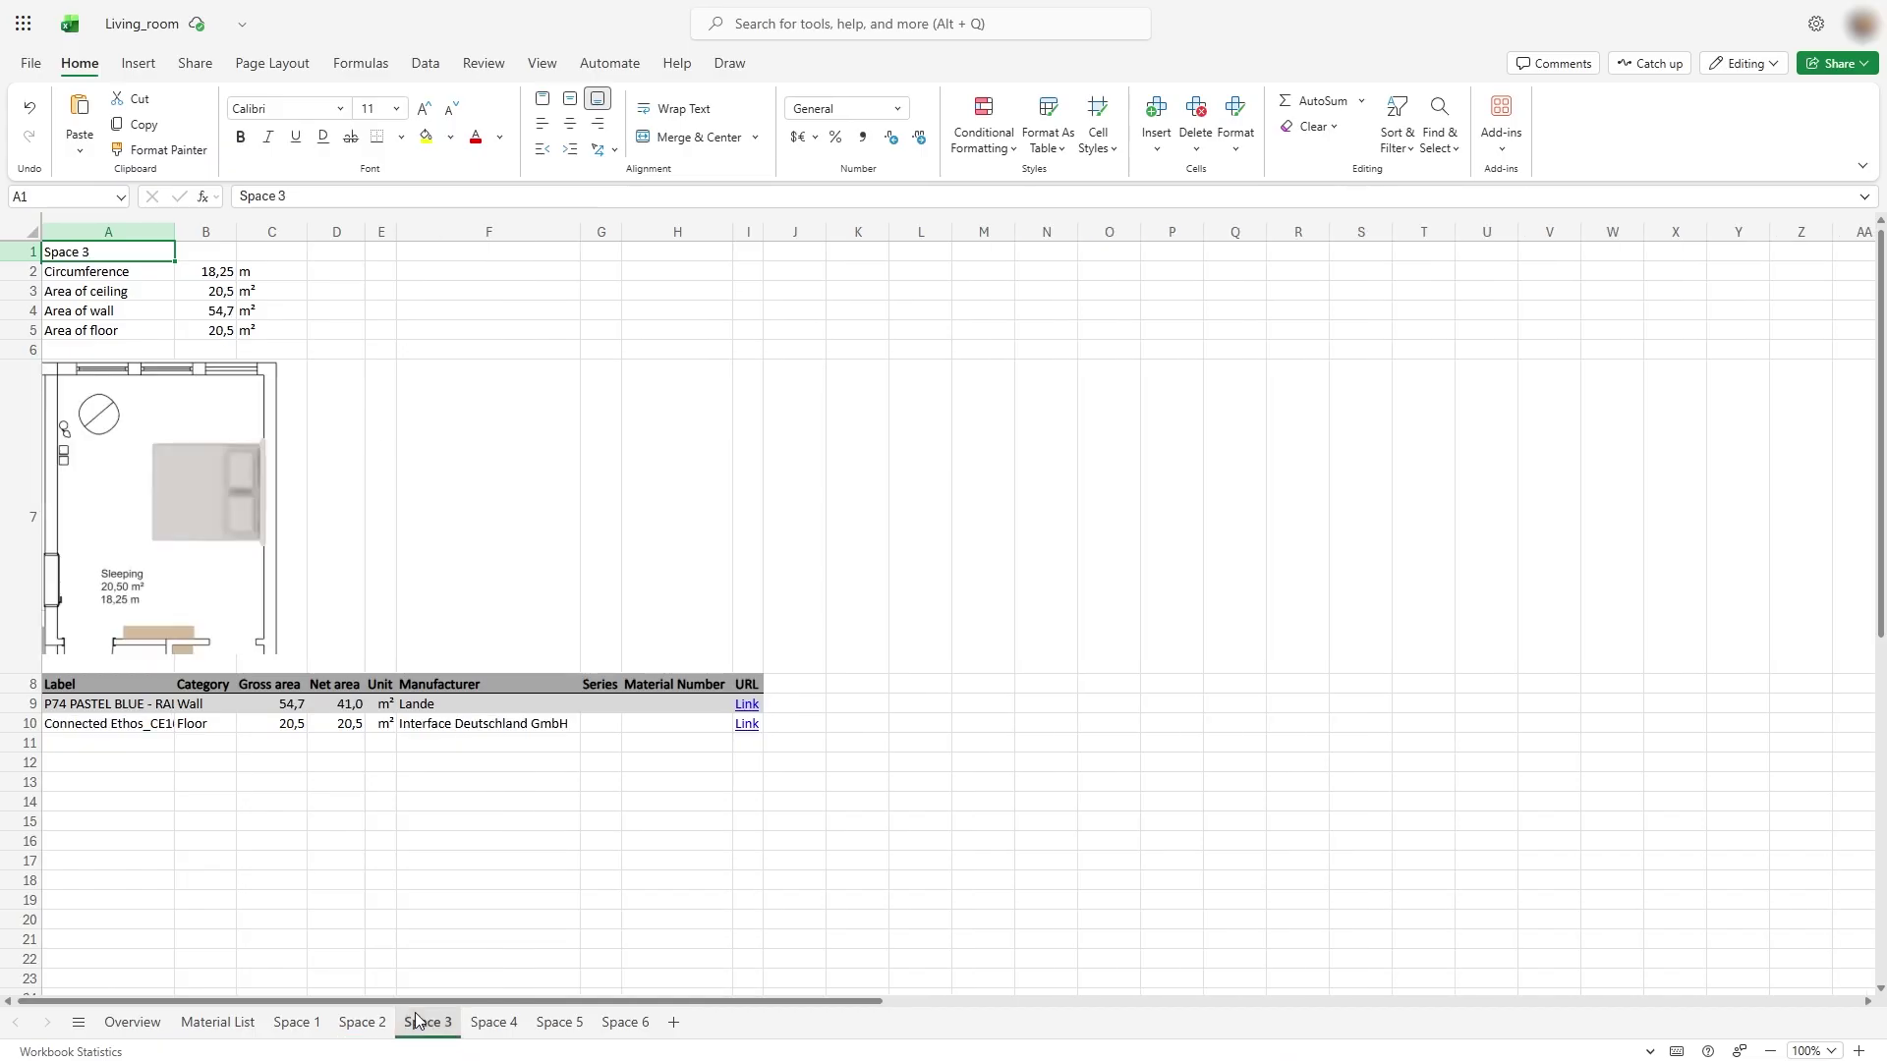
left_click(479, 1024)
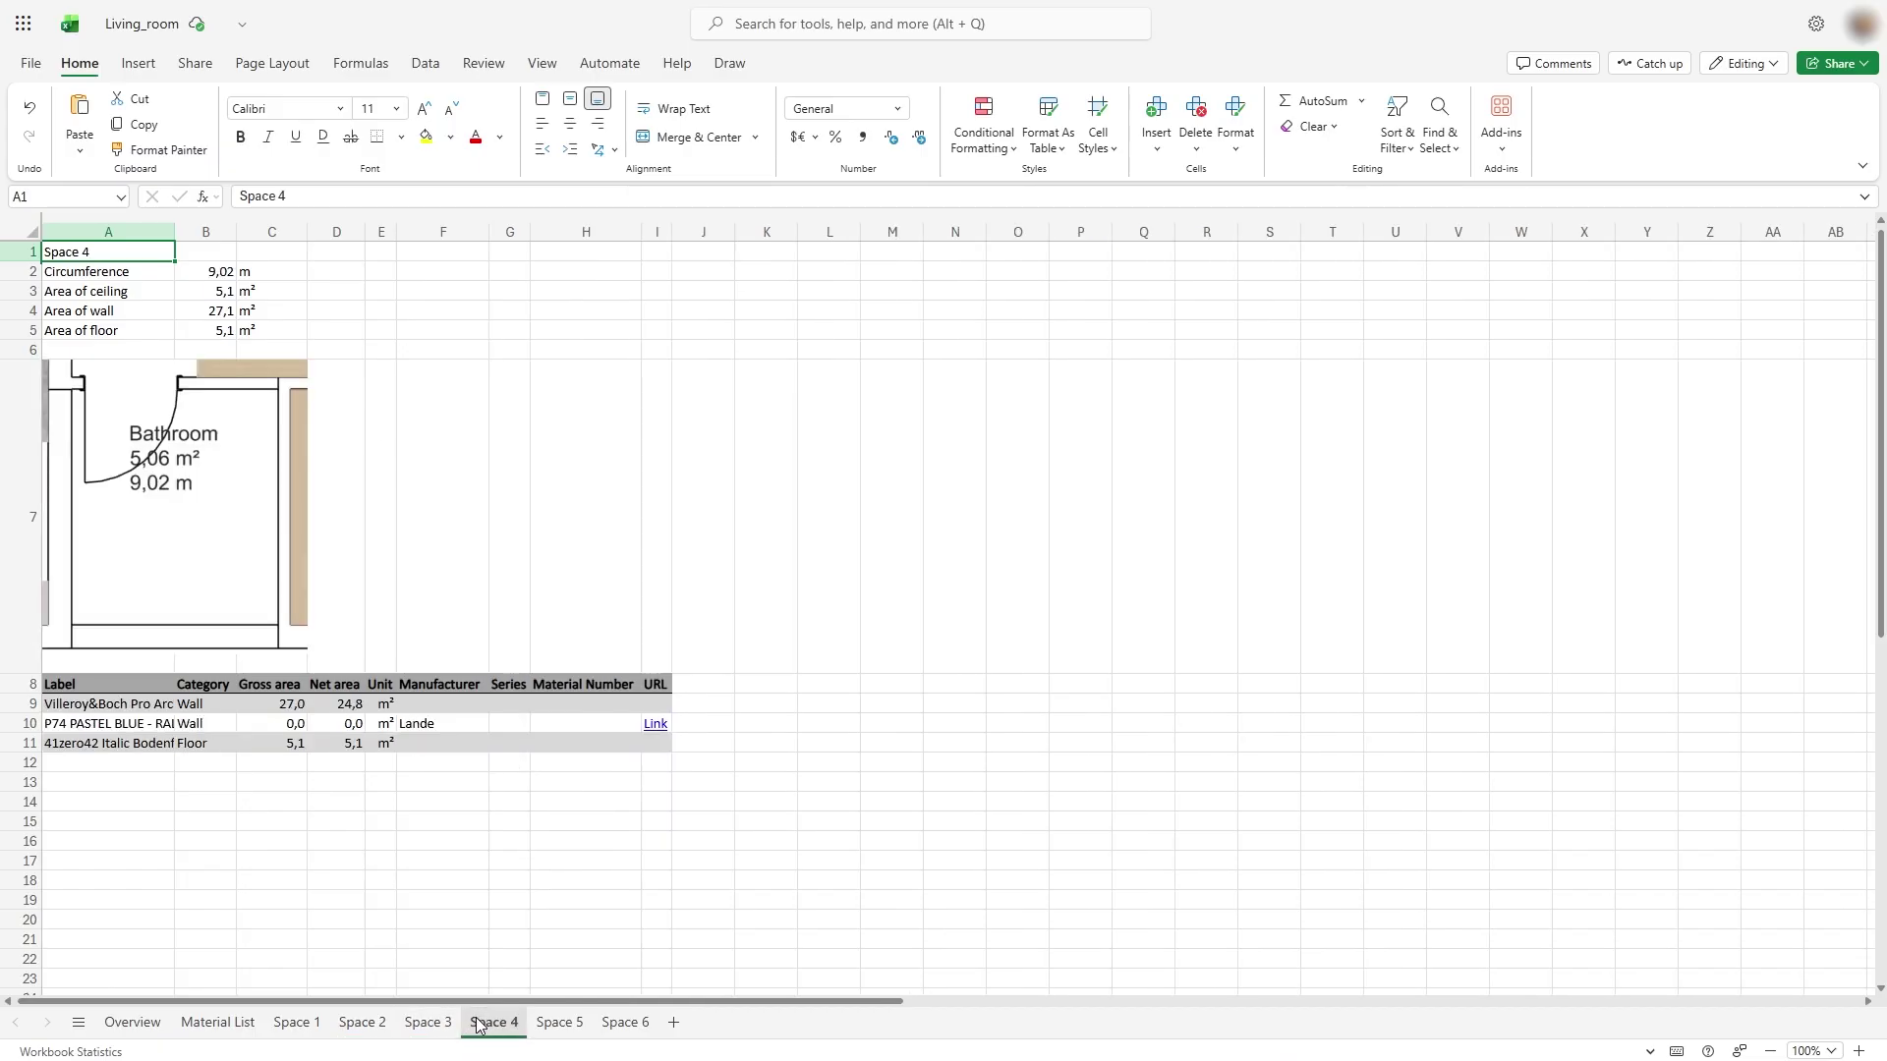